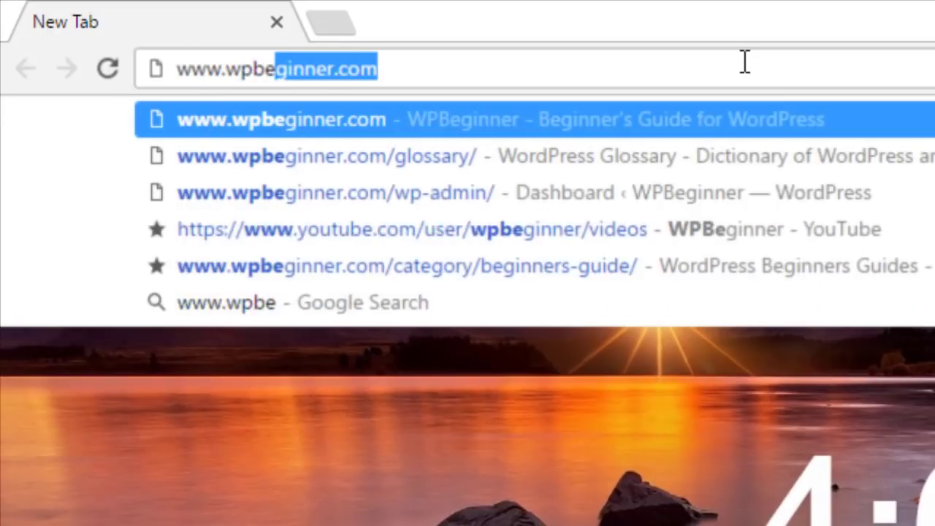
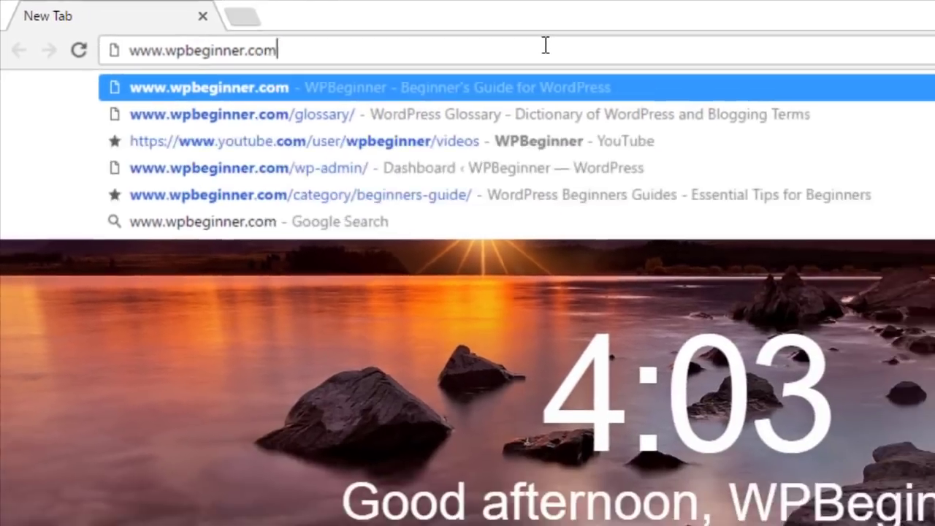
key(Return)
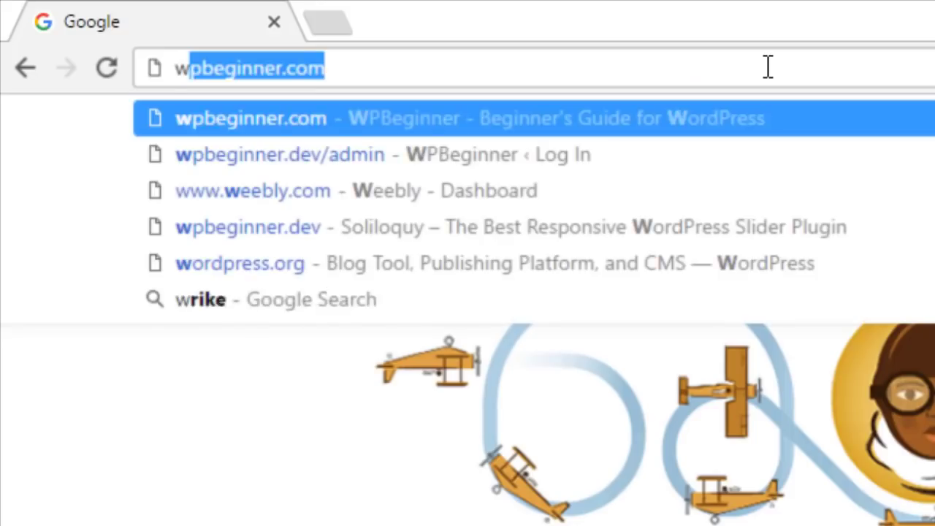
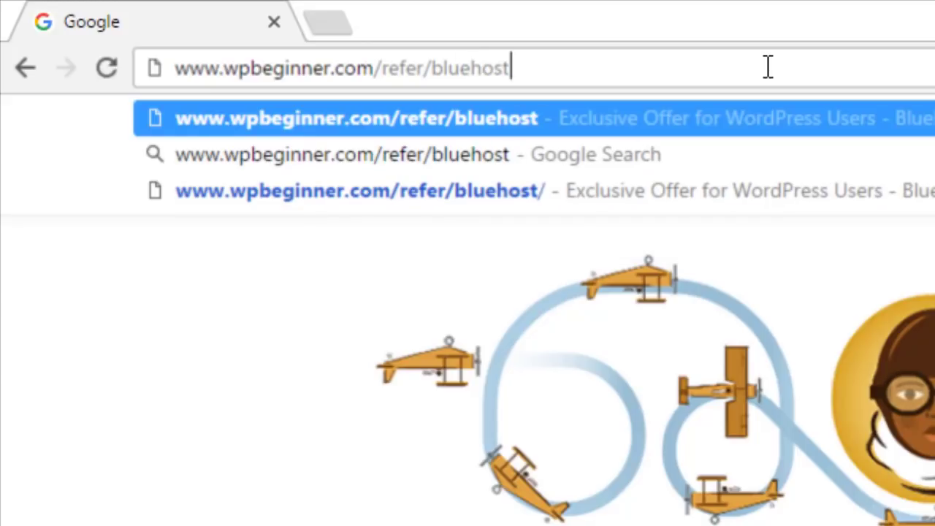
key(Return)
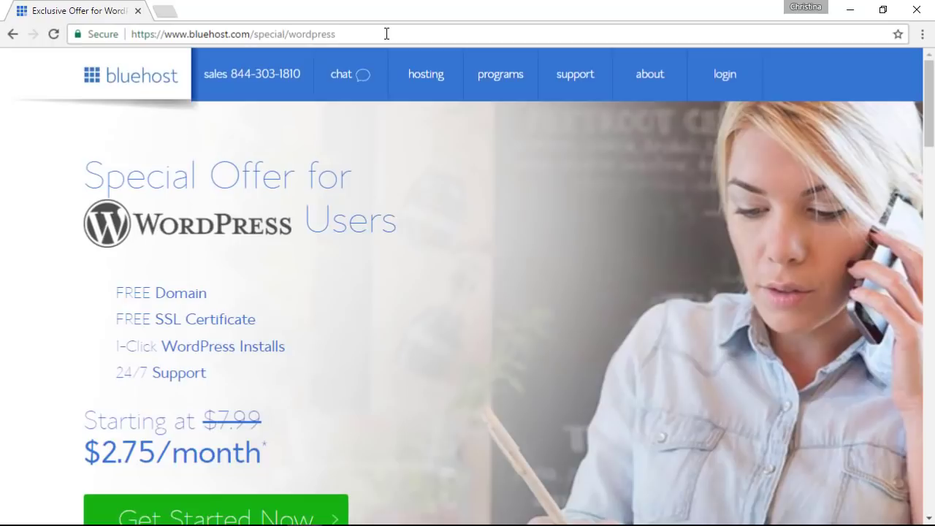
Start Bluehost sign-up, select the plus plan, and enter startawpsite as the new domain
scroll(232, 445, down, 1)
click(232, 445)
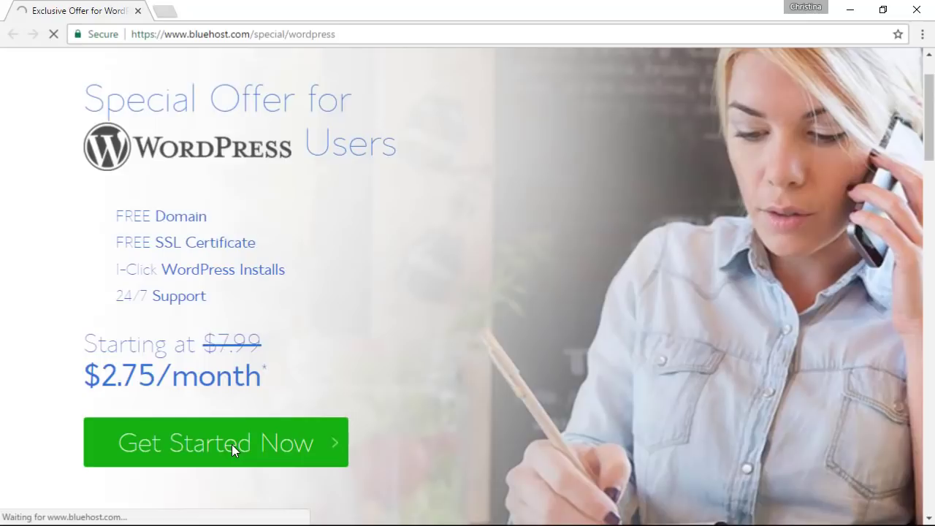
scroll(152, 247, down, 2)
scroll(154, 247, down, 1)
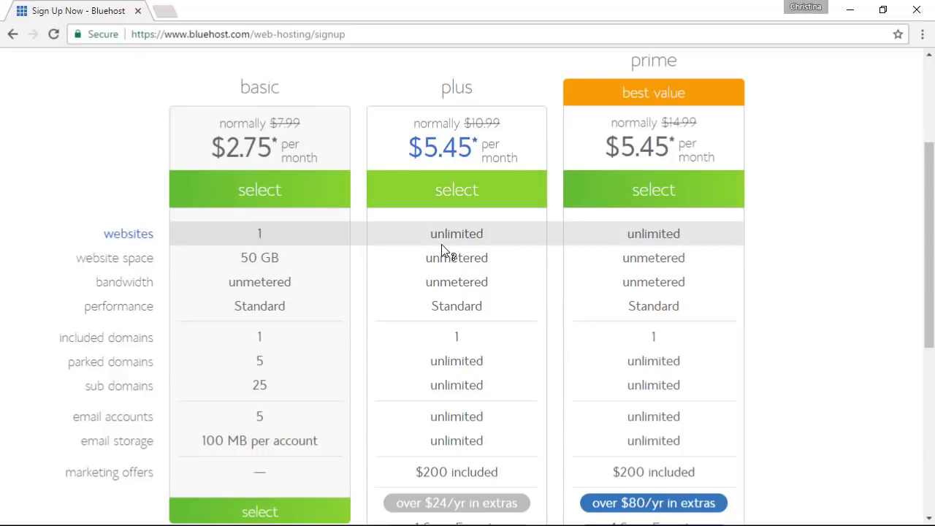
scroll(442, 250, down, 1)
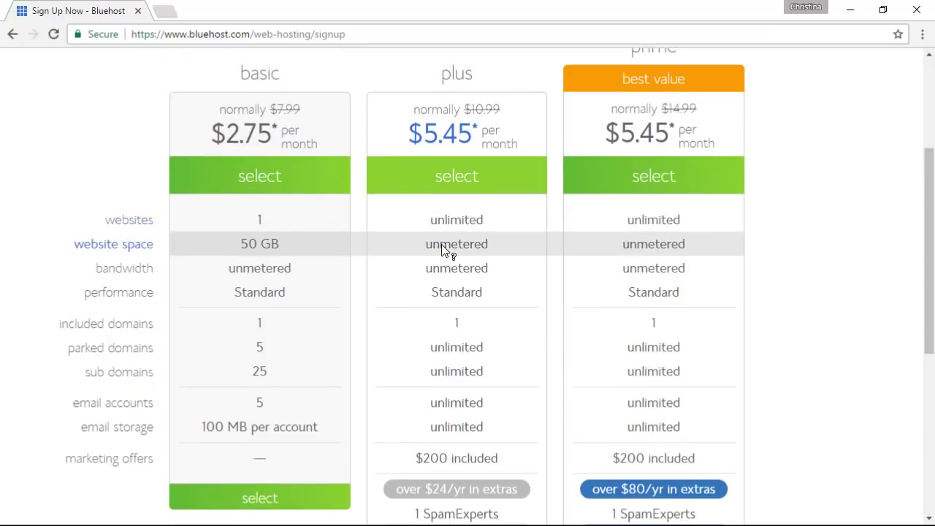
click(424, 181)
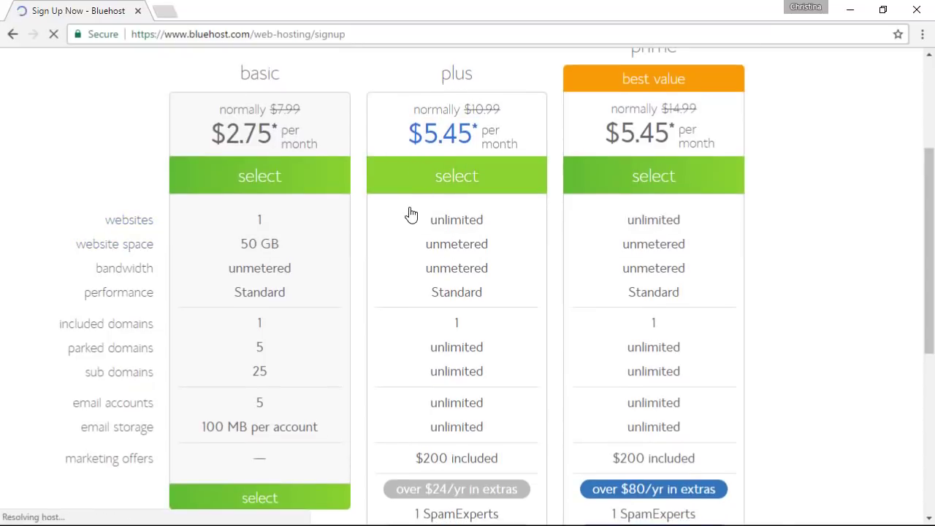
click(201, 377)
text(startawpsite)
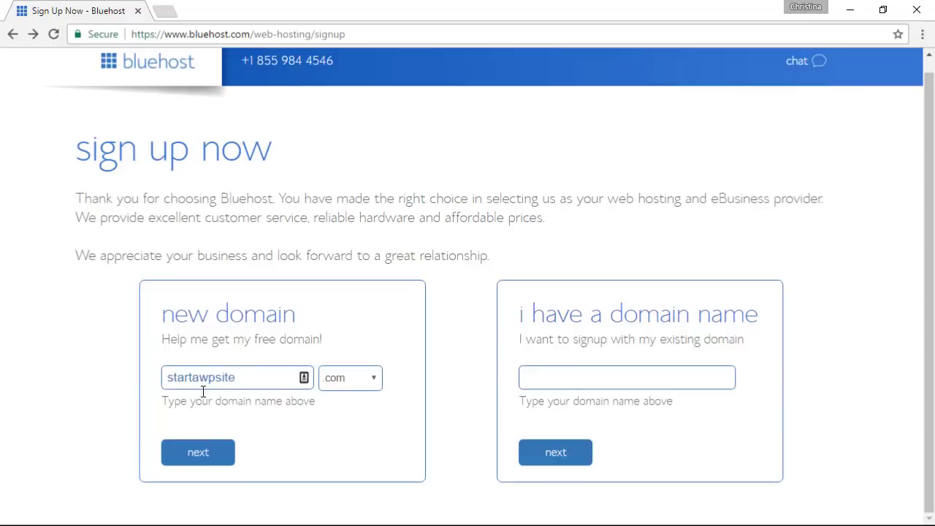
Continue with the new domain and set the account plan to Plus 12 Month
click(206, 452)
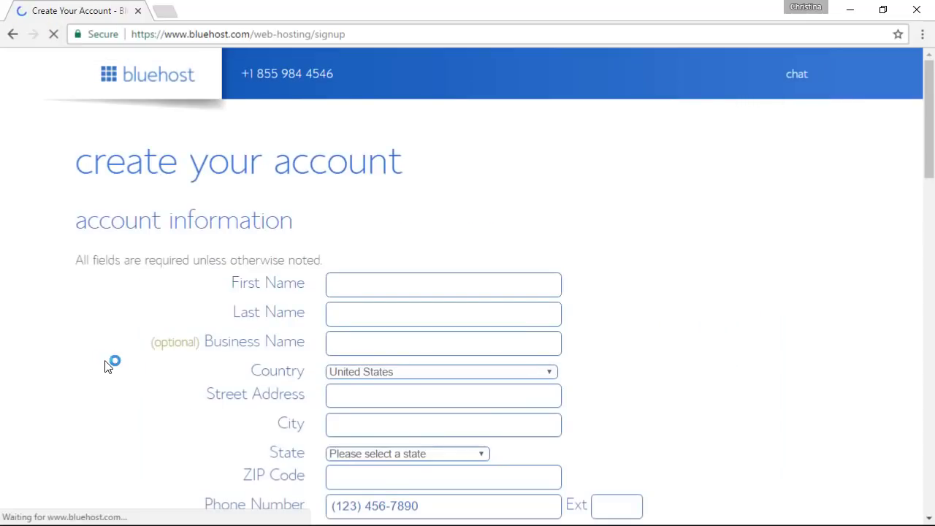
scroll(71, 354, down, 1)
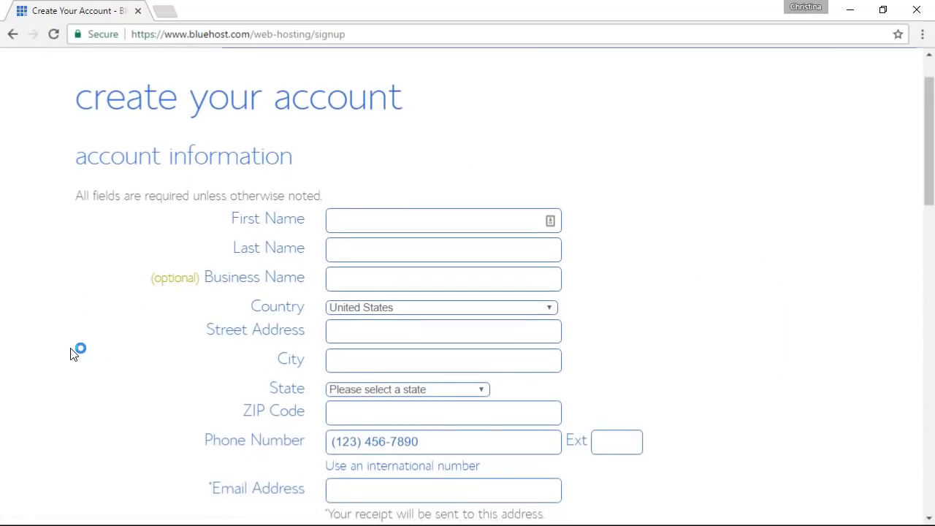
scroll(71, 353, down, 1)
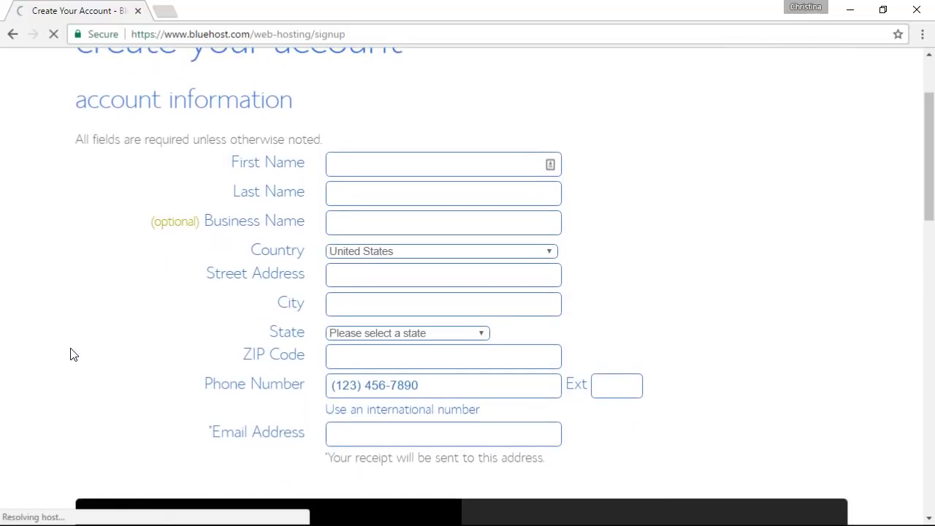
scroll(70, 354, down, 6)
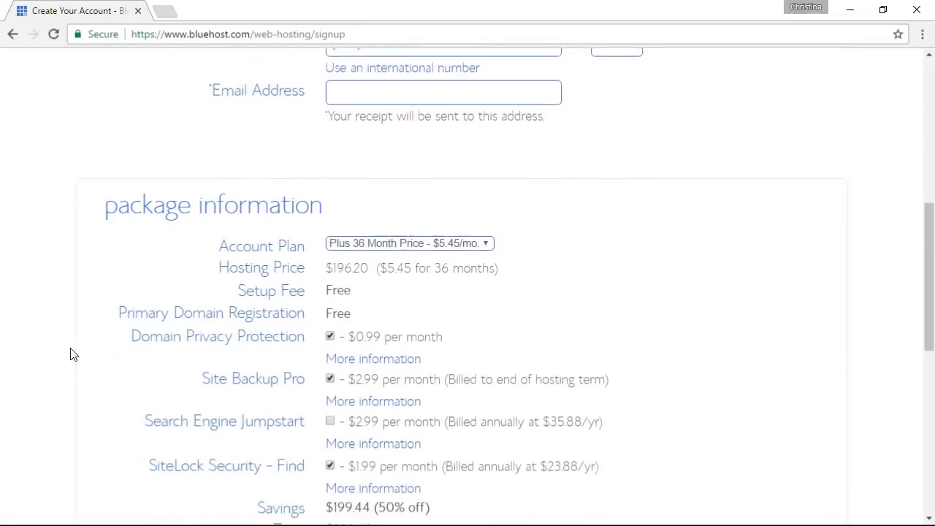
scroll(71, 354, down, 1)
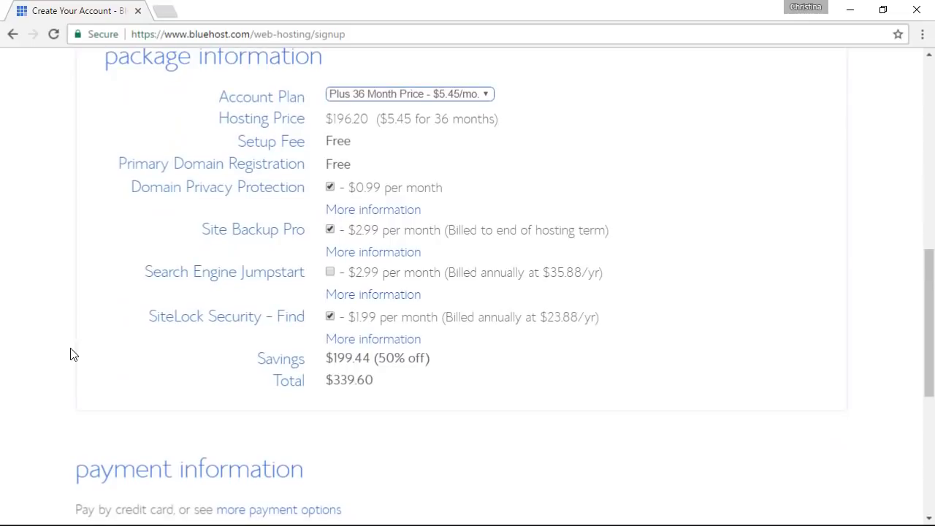
click(403, 101)
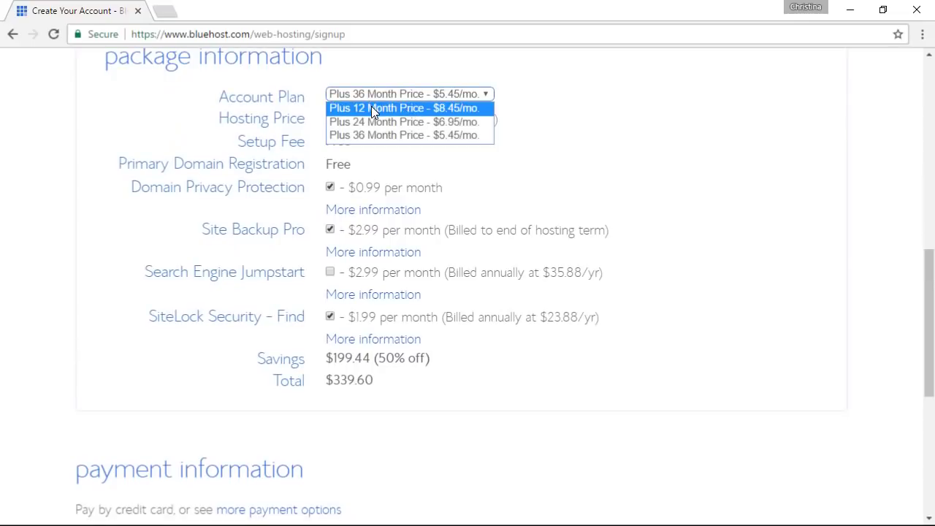
click(403, 109)
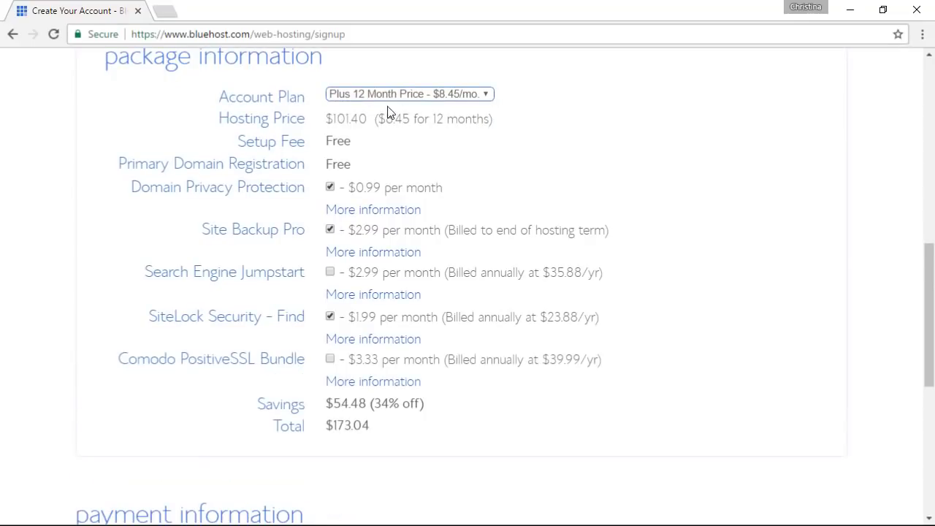
Uncheck Domain Privacy, Site Backup Pro and SiteLock, leaving a $101.40 total
click(330, 189)
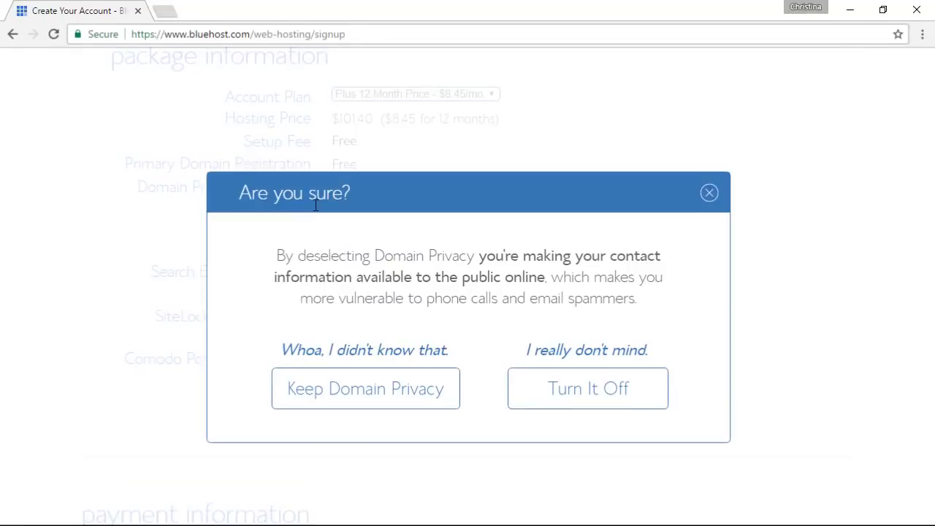
click(562, 393)
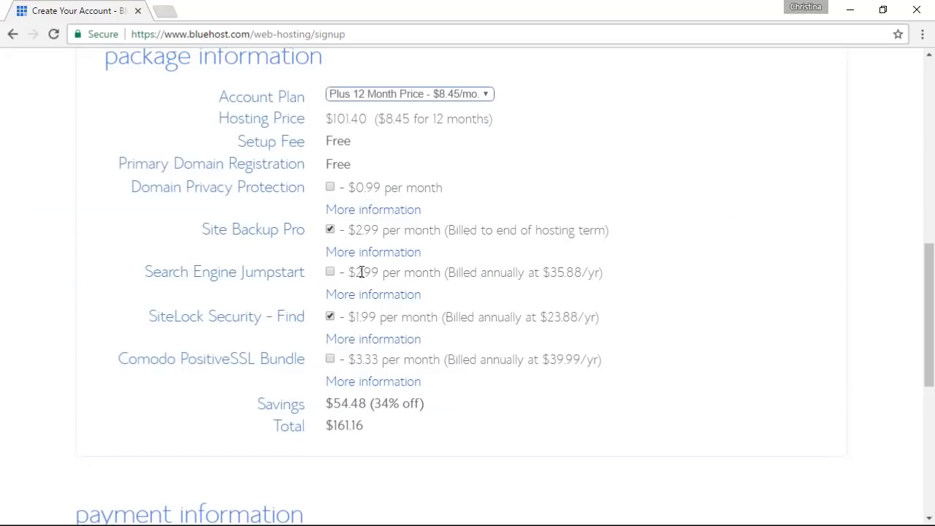
click(330, 231)
click(330, 317)
scroll(330, 319, down, 1)
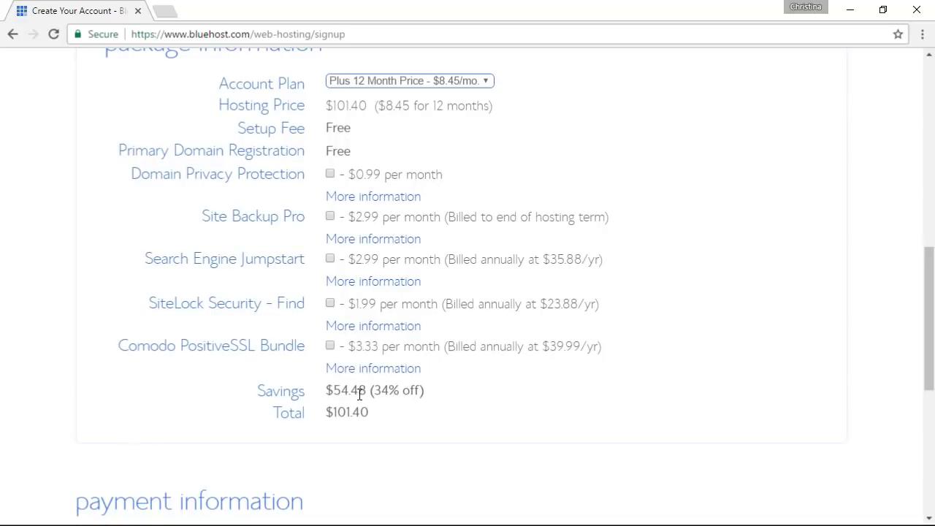
drag(424, 391, 382, 391)
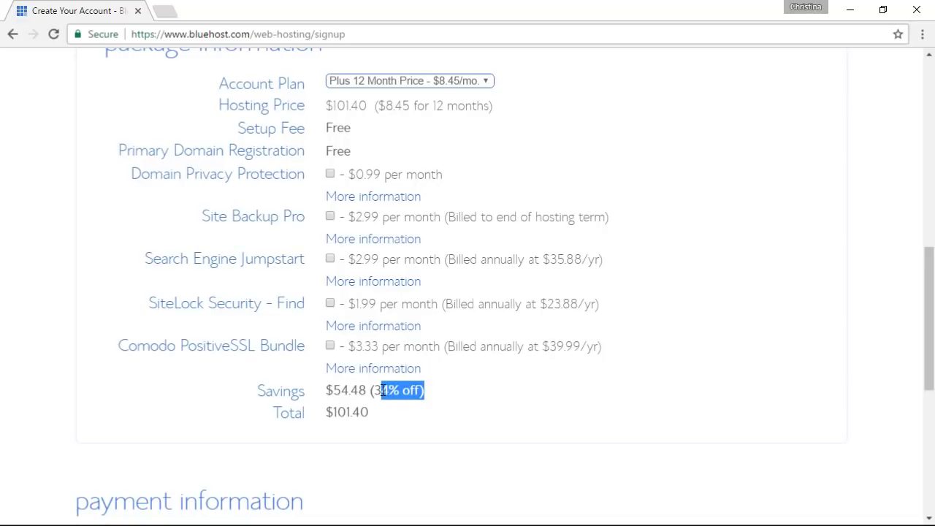
click(383, 391)
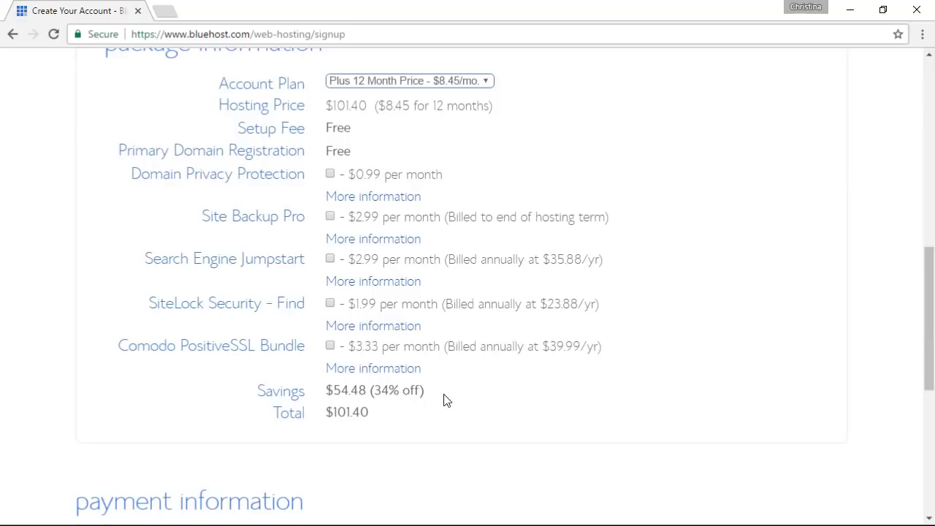
scroll(447, 400, down, 3)
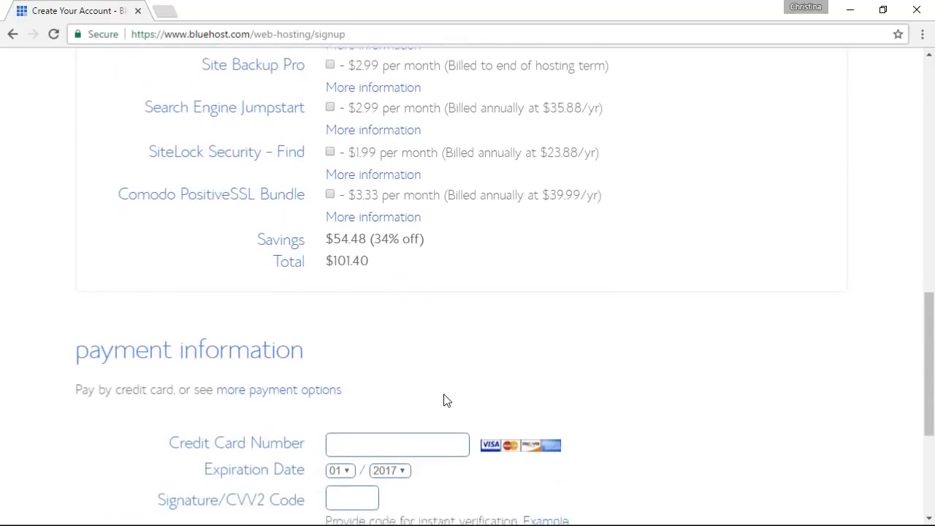
scroll(447, 400, down, 2)
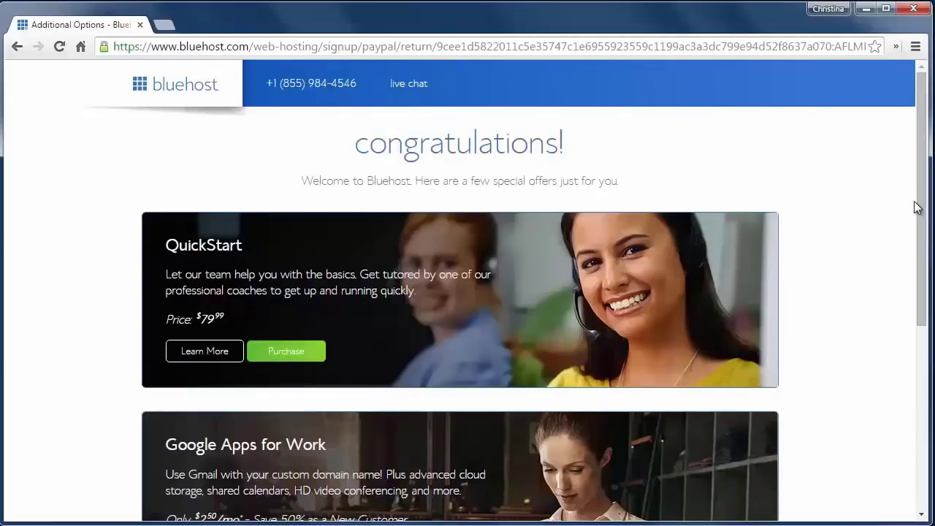
Decline the extra offers and save a new Bluehost account password
drag(918, 207, 921, 393)
click(747, 483)
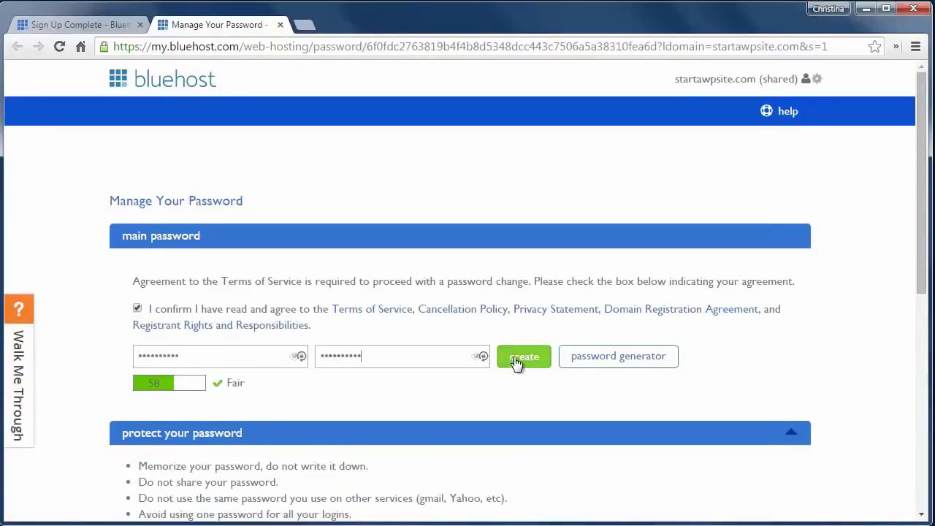
click(517, 359)
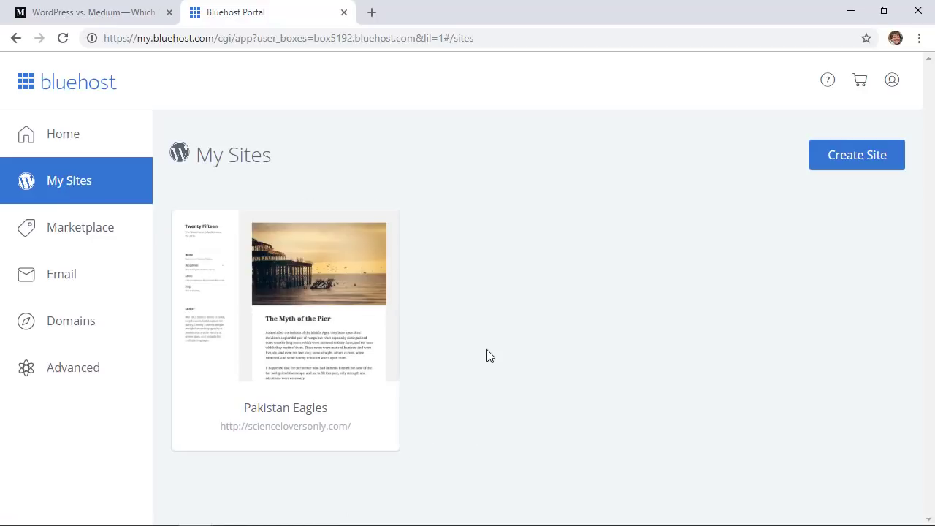
Create the site 'Start a WP Site' on startawpsite.com, keeping the three free plugins
click(859, 164)
text(Start )
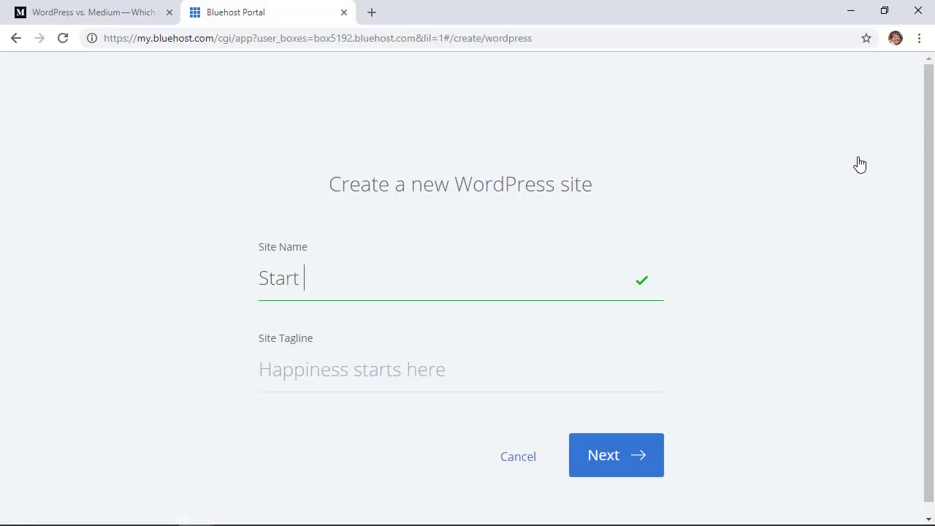
text(a WP Site)
click(369, 369)
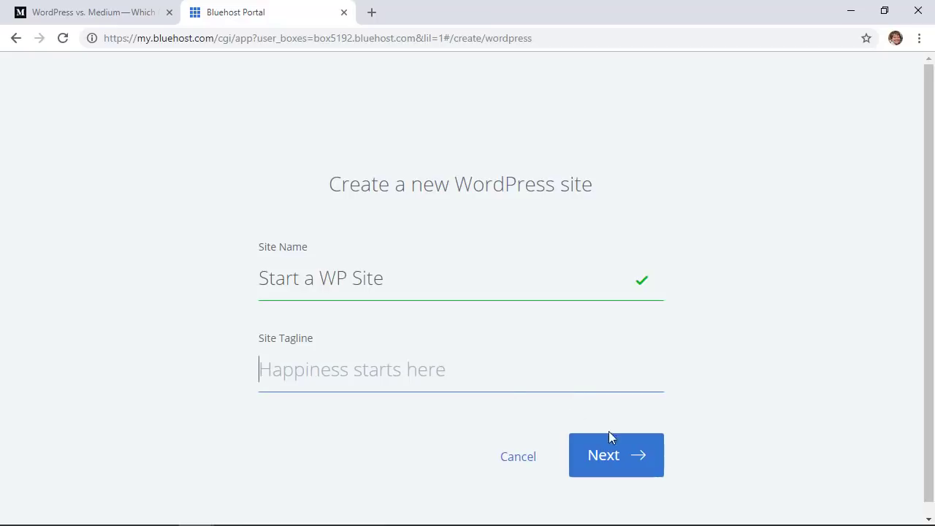
click(618, 465)
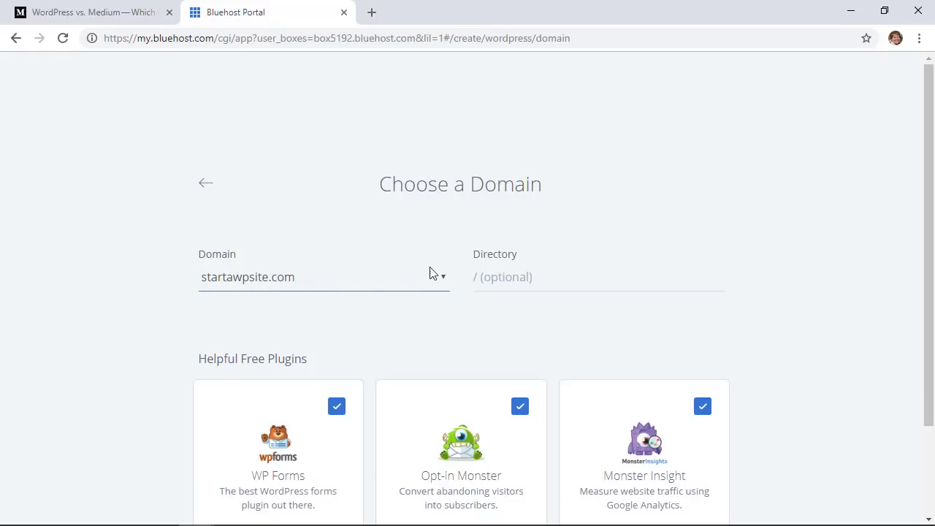
scroll(499, 284, down, 1)
scroll(499, 284, down, 2)
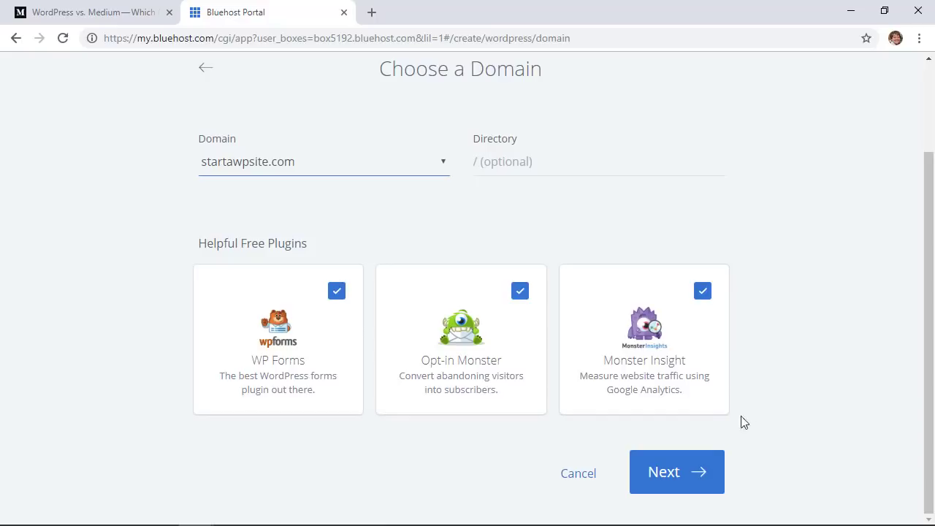
click(679, 486)
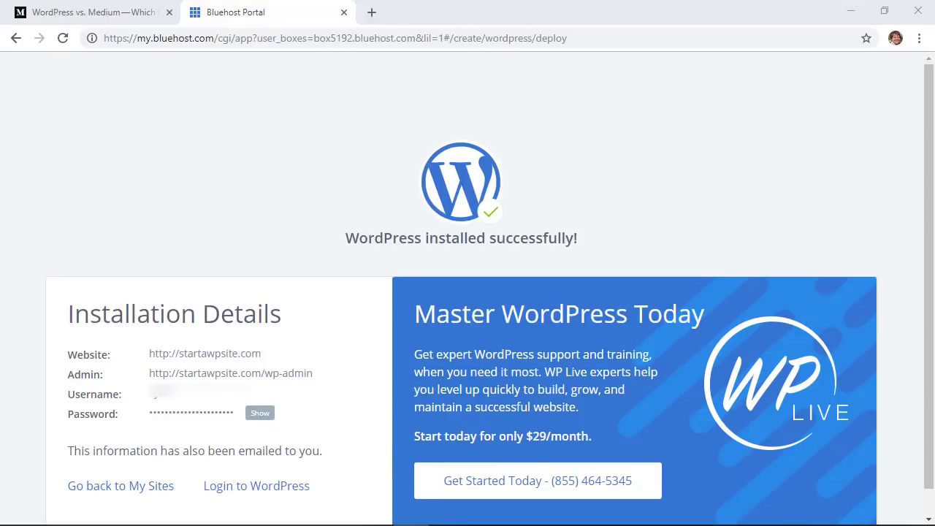
Review the installation details, highlighting the site's wp-admin address
scroll(38, 403, down, 1)
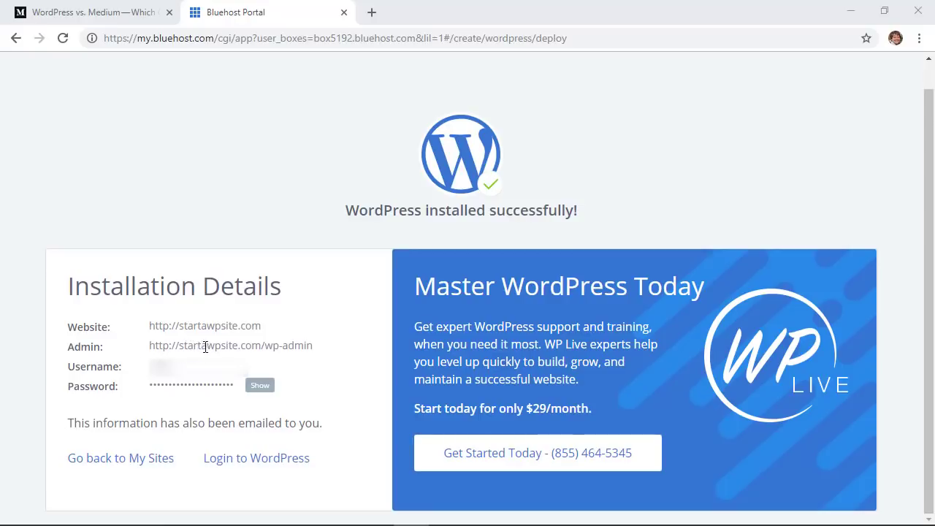
drag(324, 352, 152, 344)
click(277, 348)
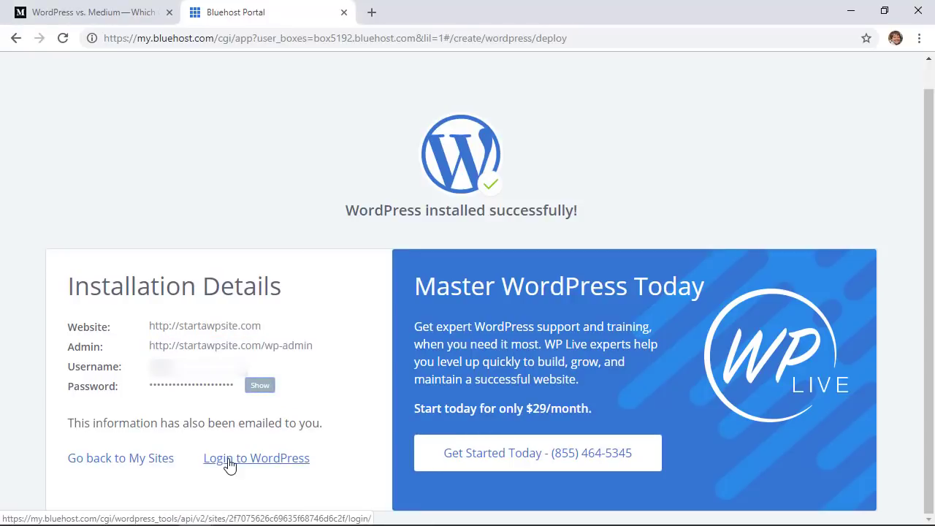
Log in to the new WordPress dashboard and open Visit Site in a new tab
click(249, 461)
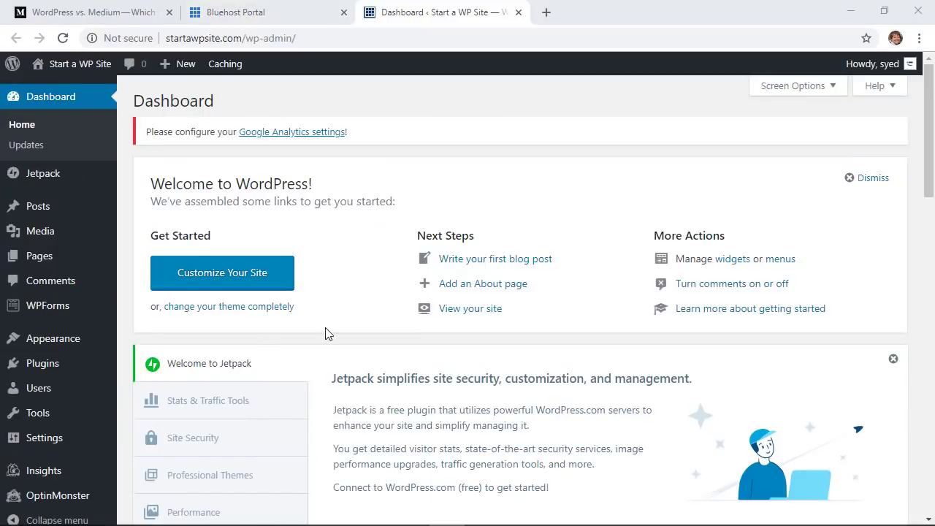
mouse_move(74, 70)
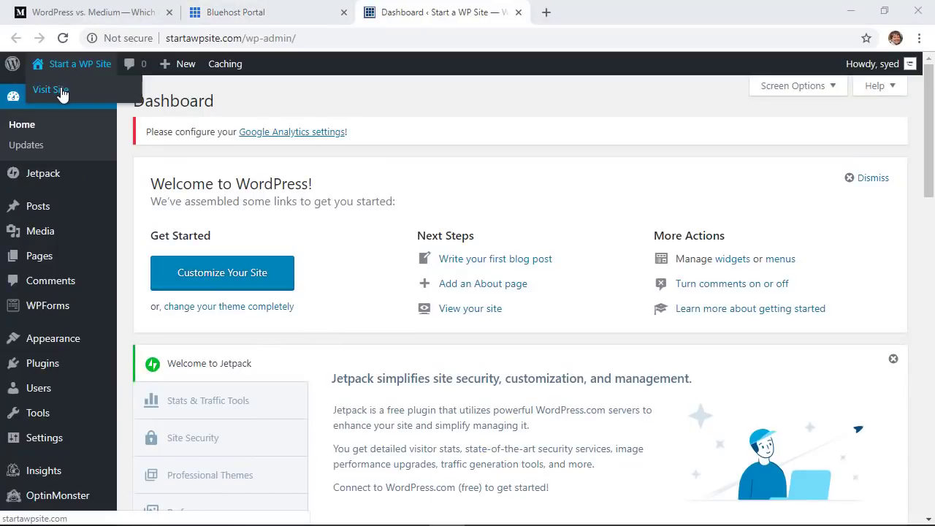
right_click(62, 93)
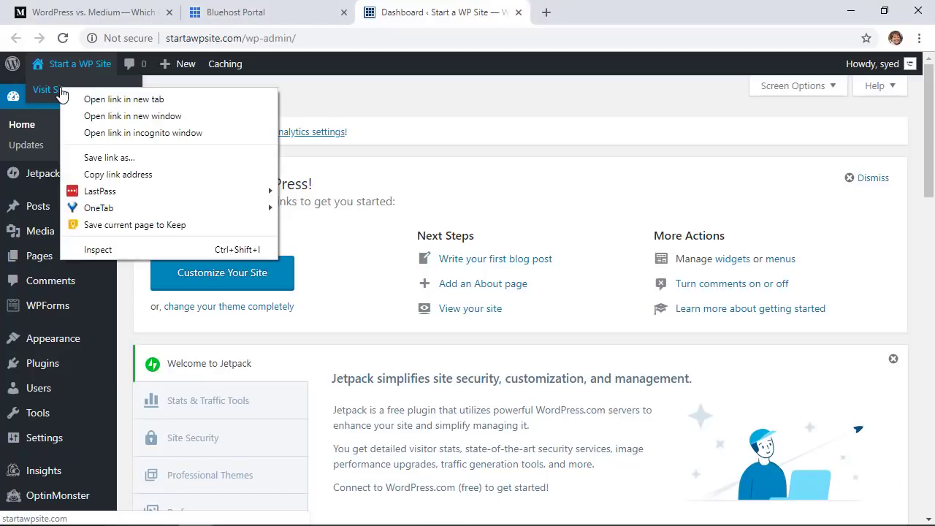
click(105, 101)
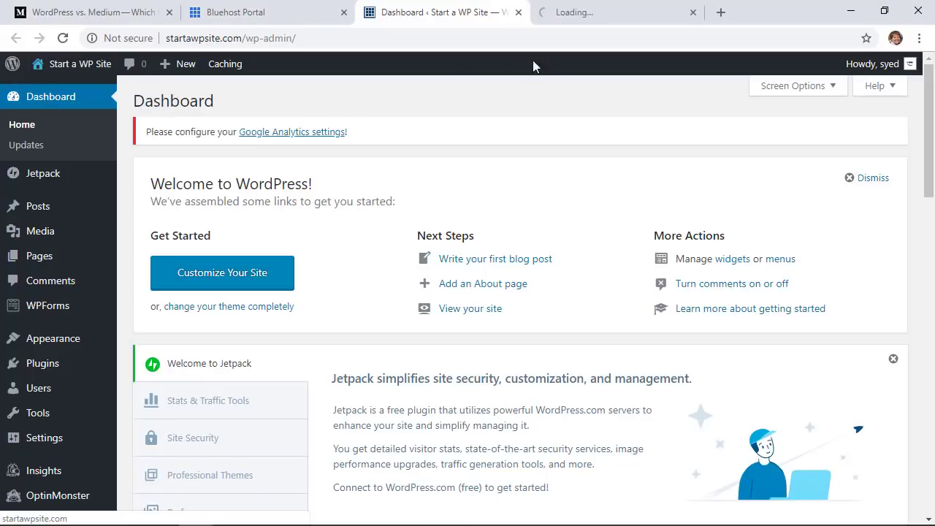
View the Hello world! front page full screen, then check the Medium profile address
click(574, 12)
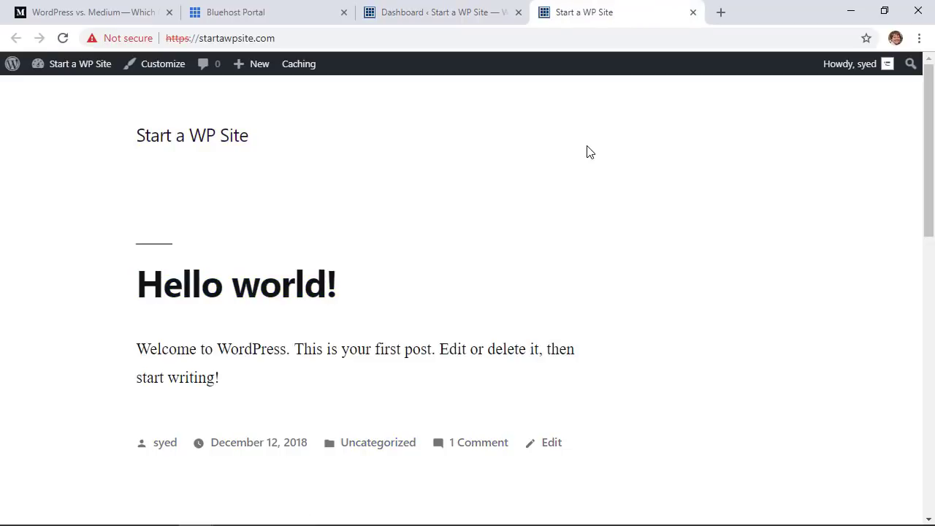
key(F11)
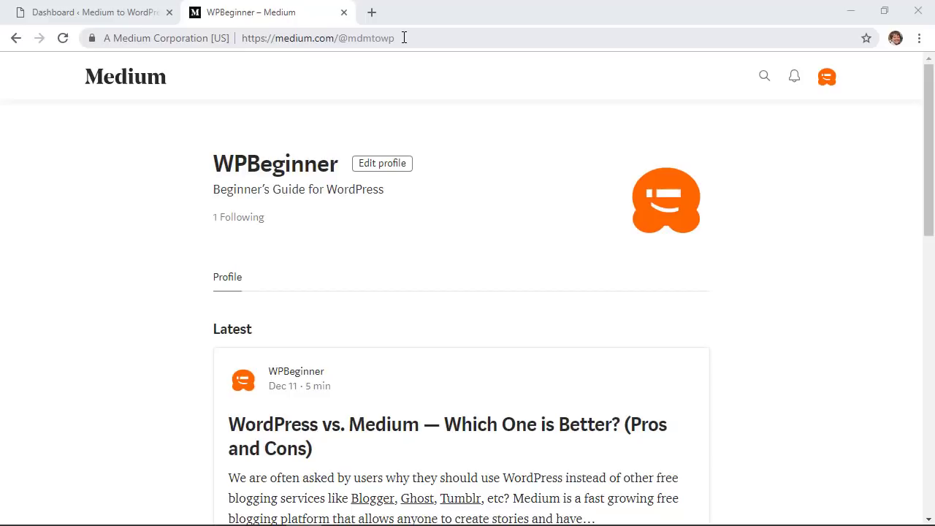
click(404, 38)
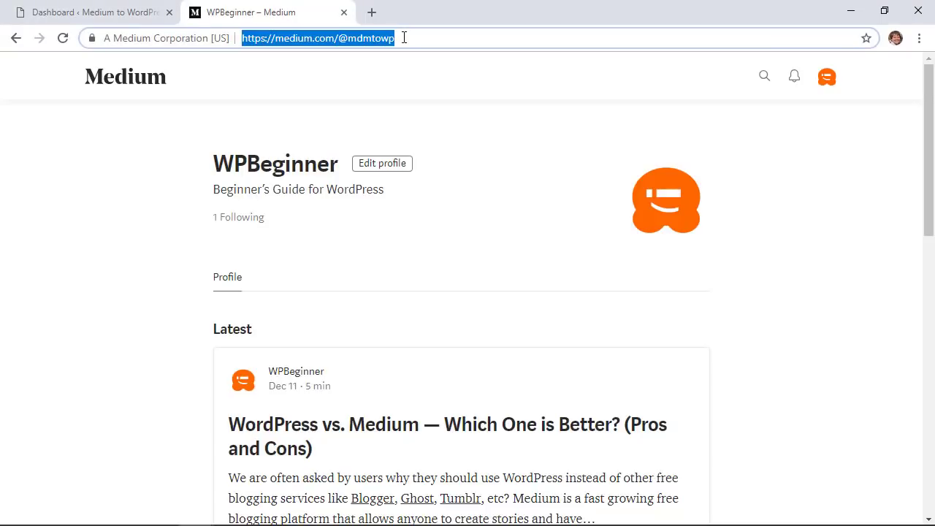
click(497, 144)
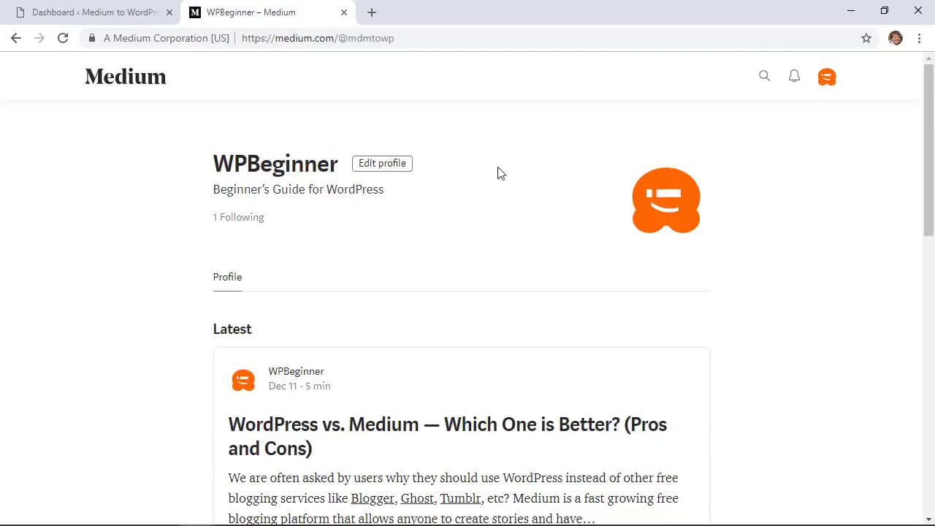
Request a .zip export of the Medium account data from Settings
click(827, 78)
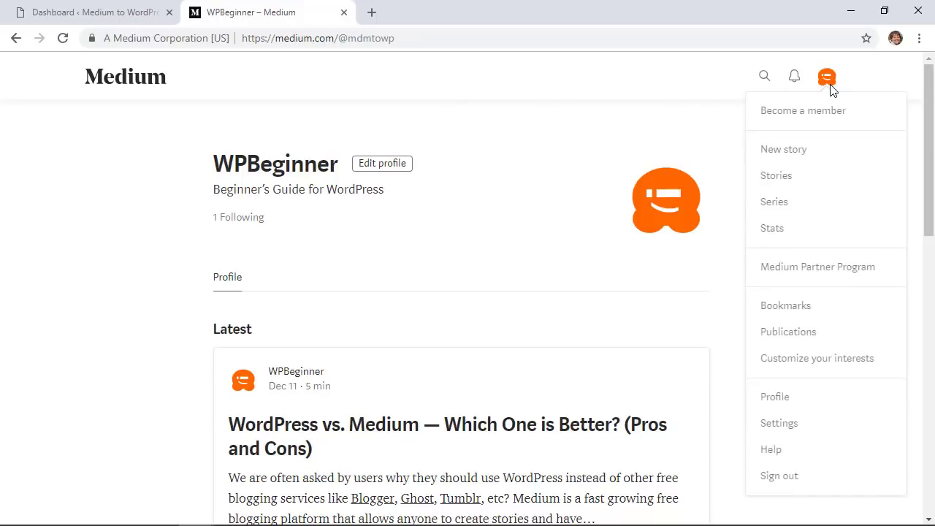
click(779, 423)
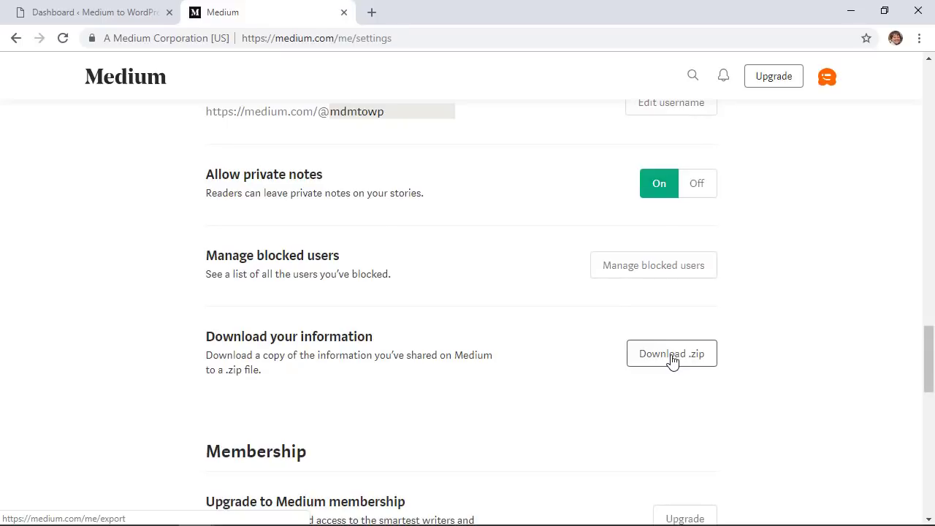
click(672, 357)
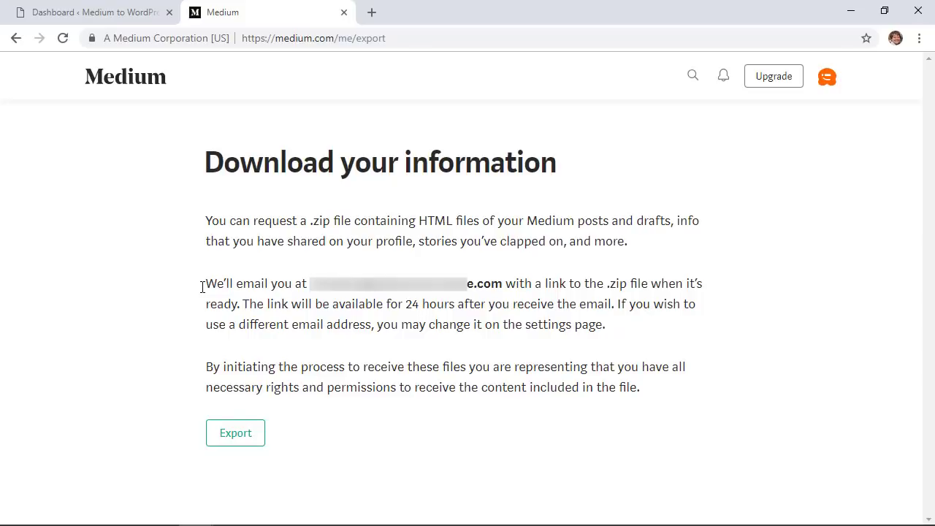
click(229, 437)
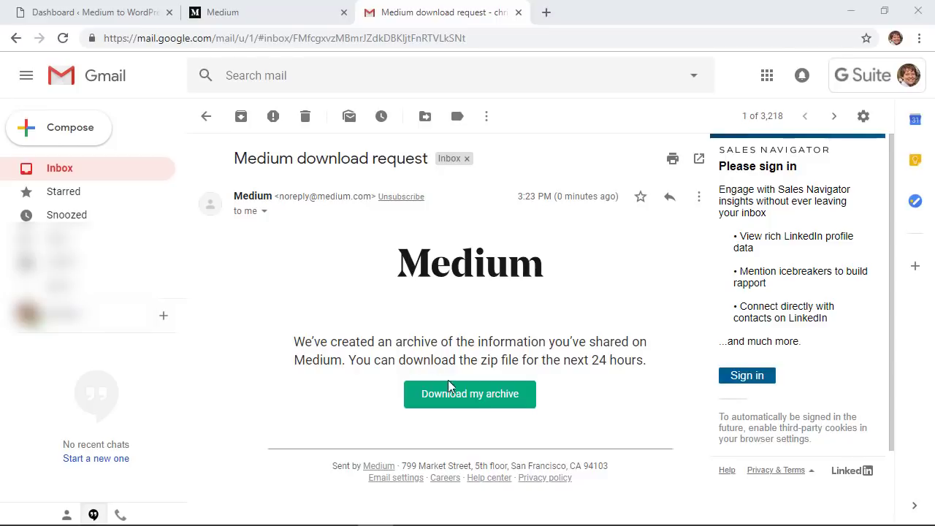
Download the Medium archive medium-export.zip from the email
click(478, 395)
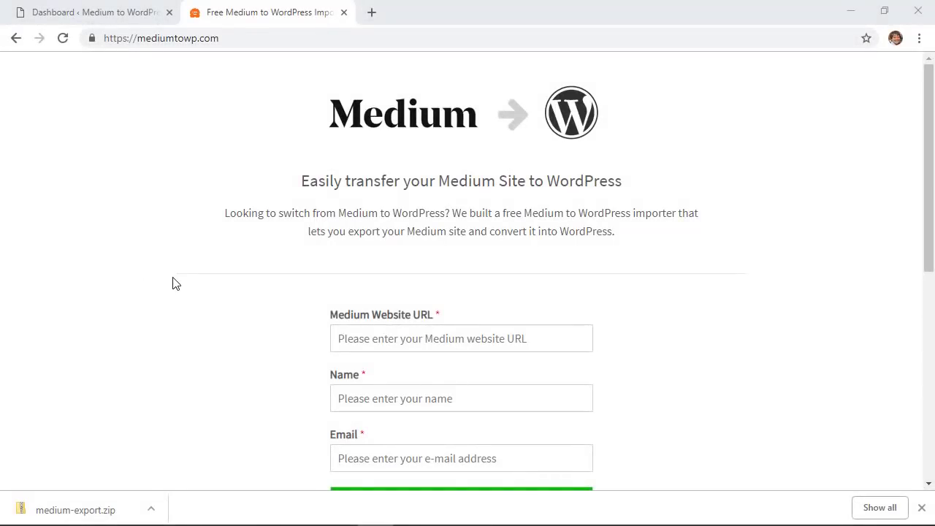
click(144, 41)
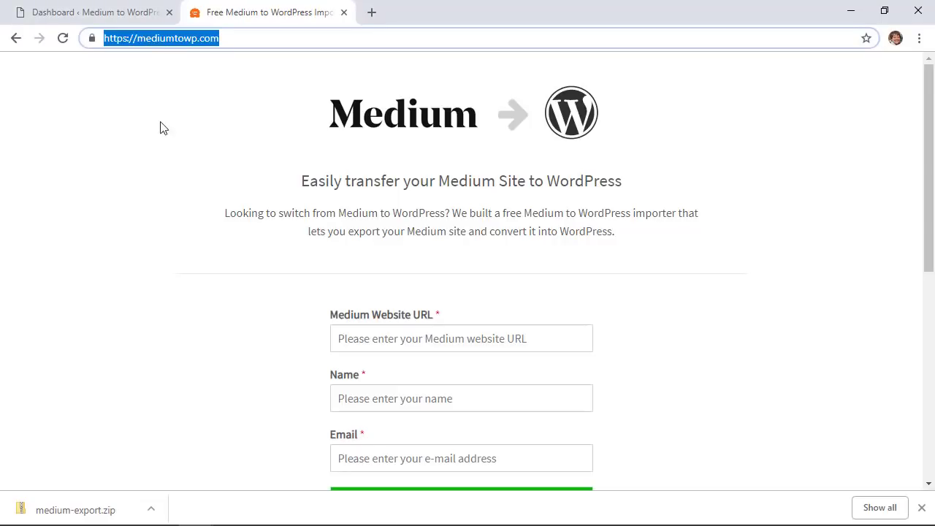
click(165, 152)
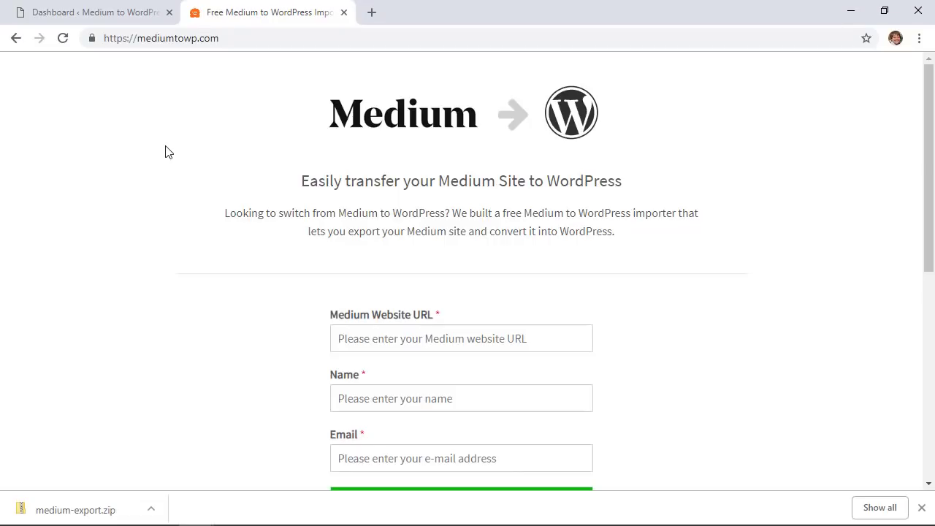
scroll(269, 346, down, 1)
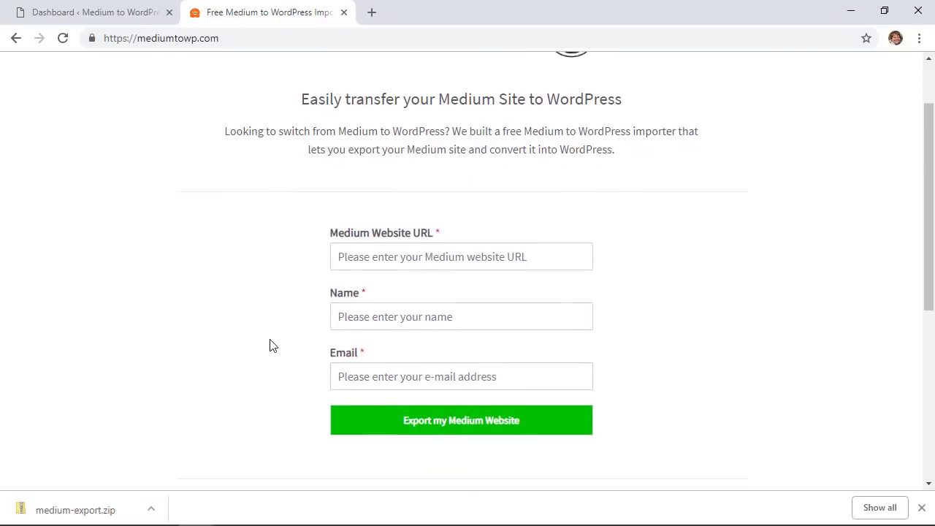
scroll(269, 346, down, 1)
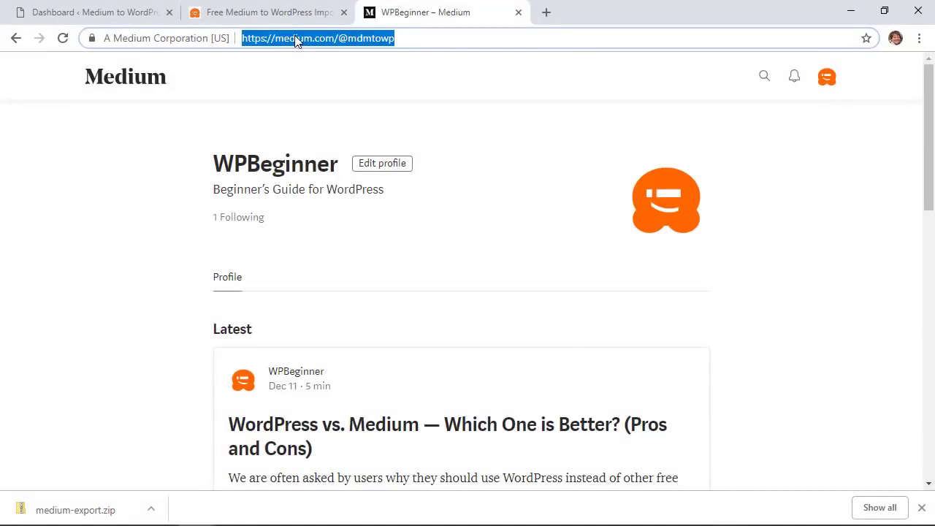
right_click(295, 41)
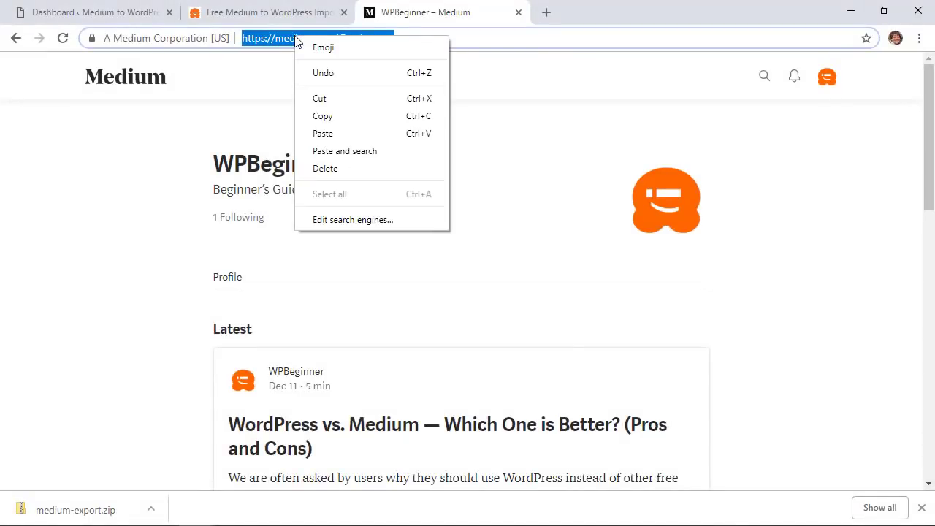
click(323, 121)
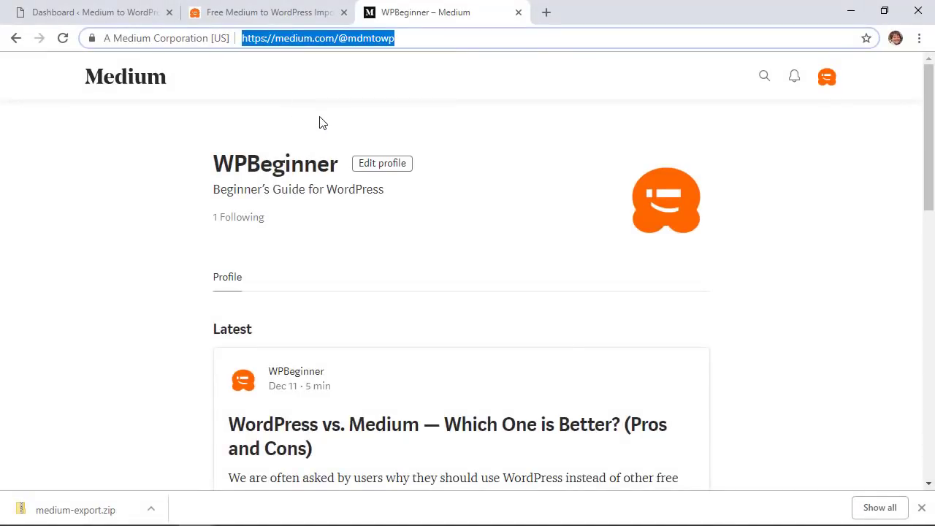
click(228, 16)
right_click(427, 214)
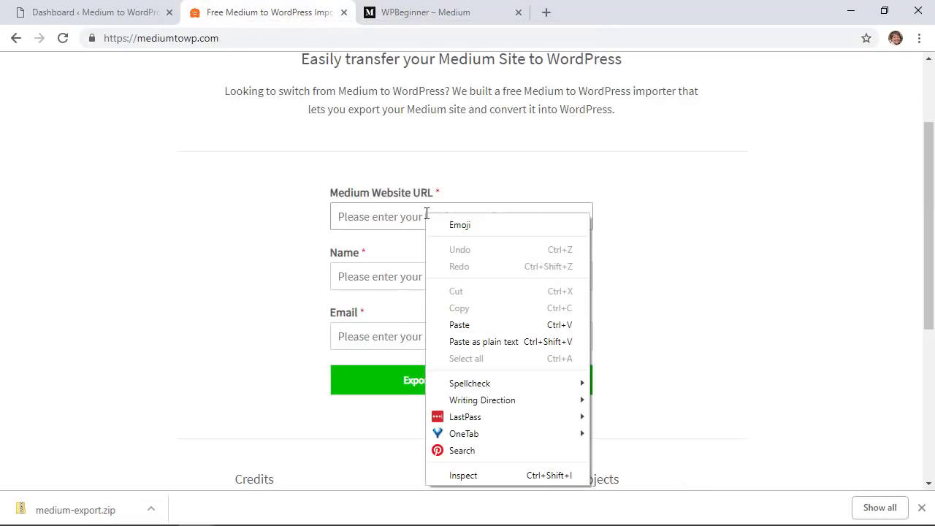
click(460, 327)
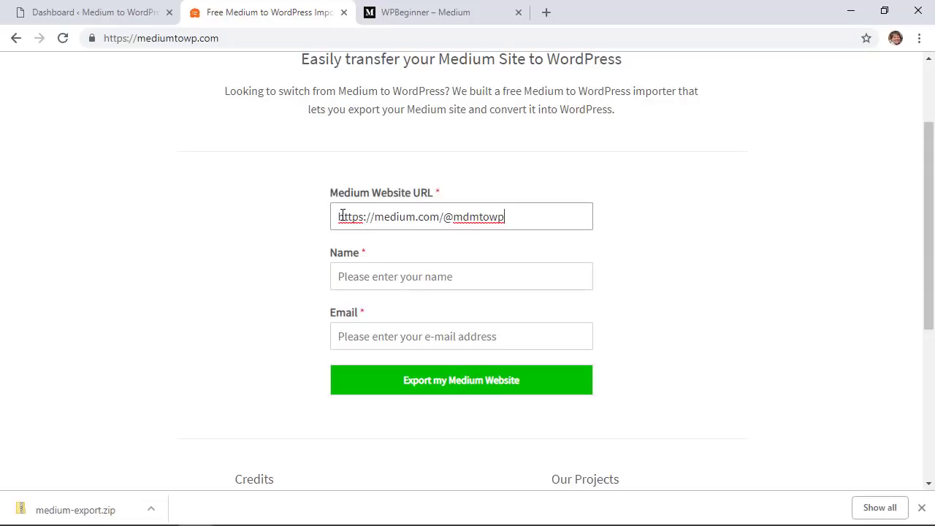
Fill in Name as WPBeginner and enter the contact's e-mail address
click(393, 286)
text(WPBeginner)
click(369, 338)
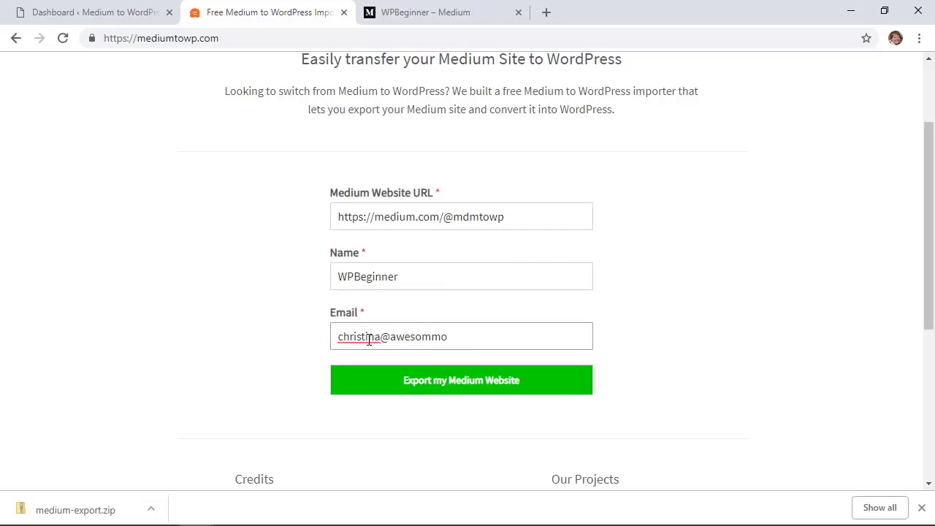
click(445, 388)
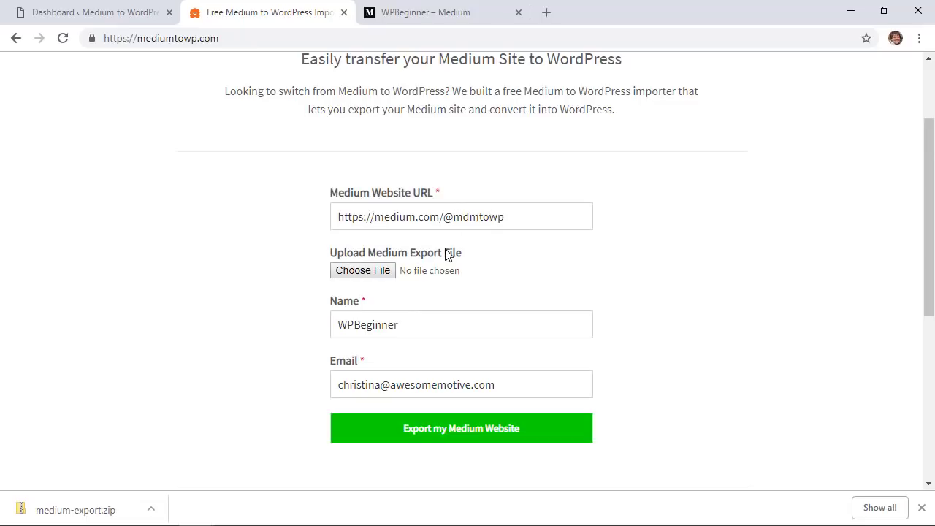
Attach medium-export.zip to the importer form
click(373, 272)
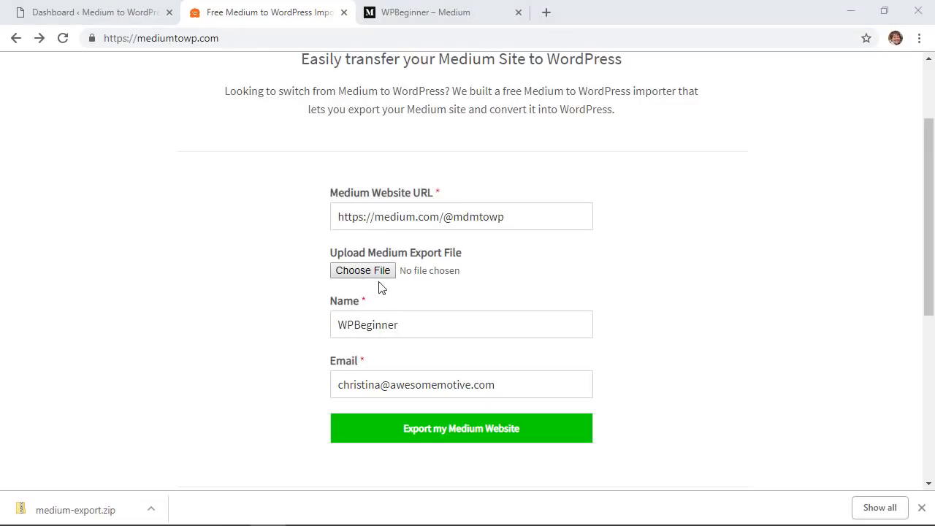
click(359, 270)
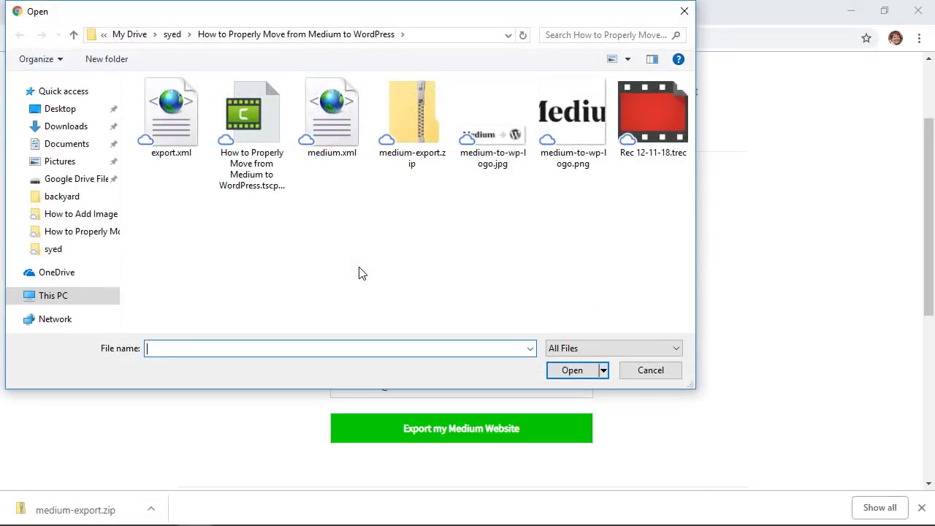
click(422, 132)
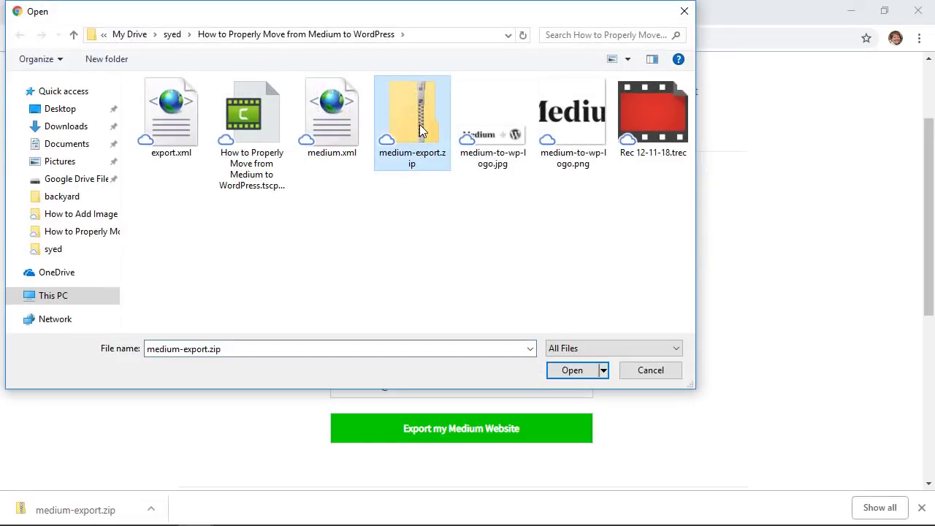
click(565, 373)
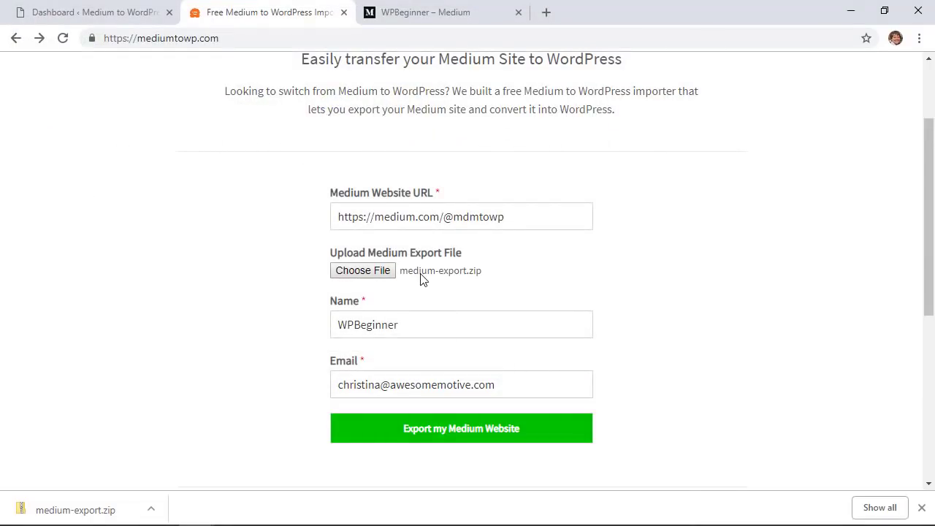
Generate the Medium export file and save it to the downloads as medium.xml
click(454, 431)
scroll(451, 434, down, 3)
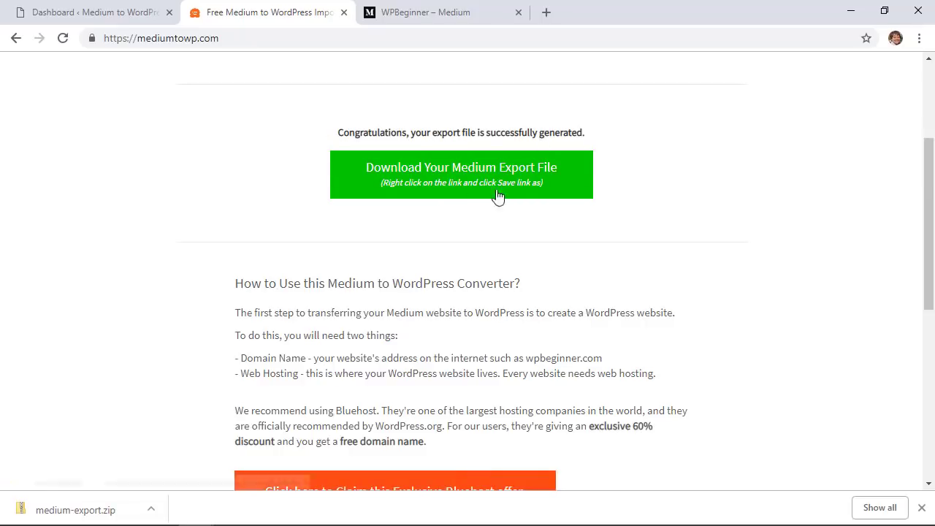
right_click(451, 174)
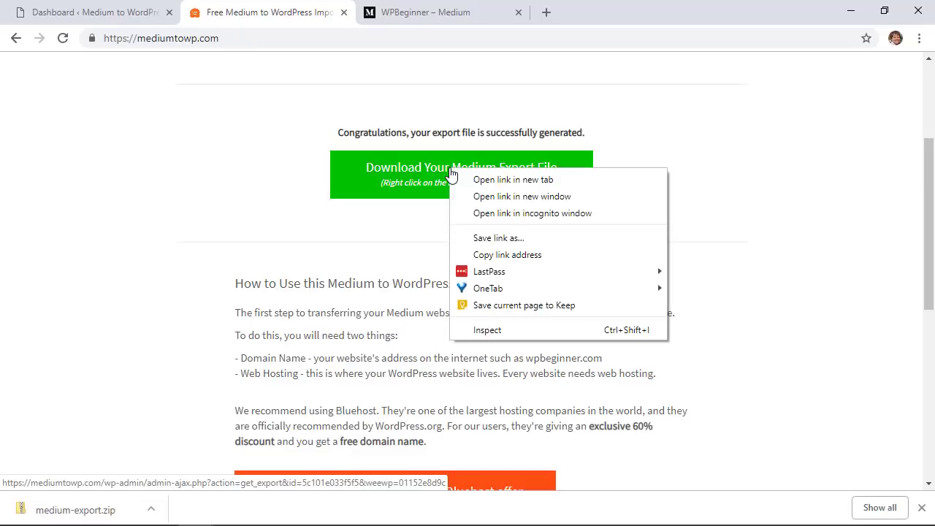
click(485, 239)
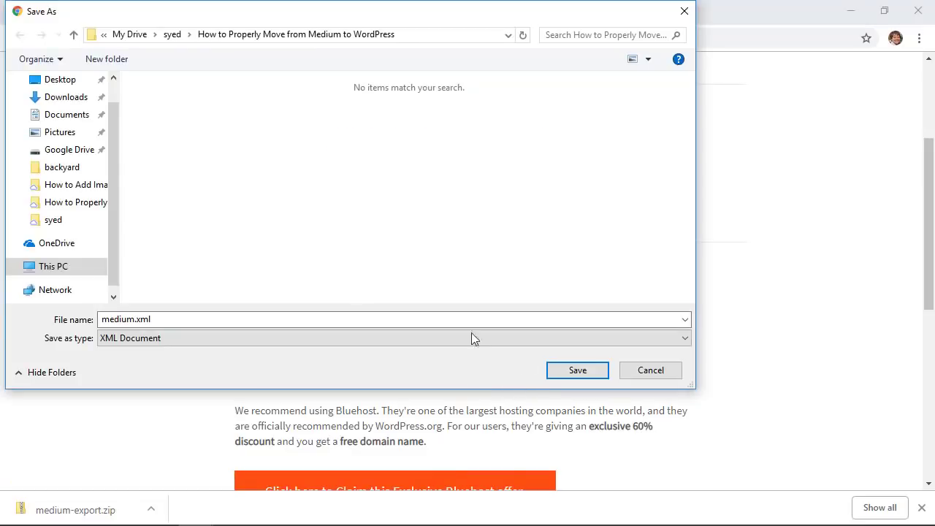
click(578, 371)
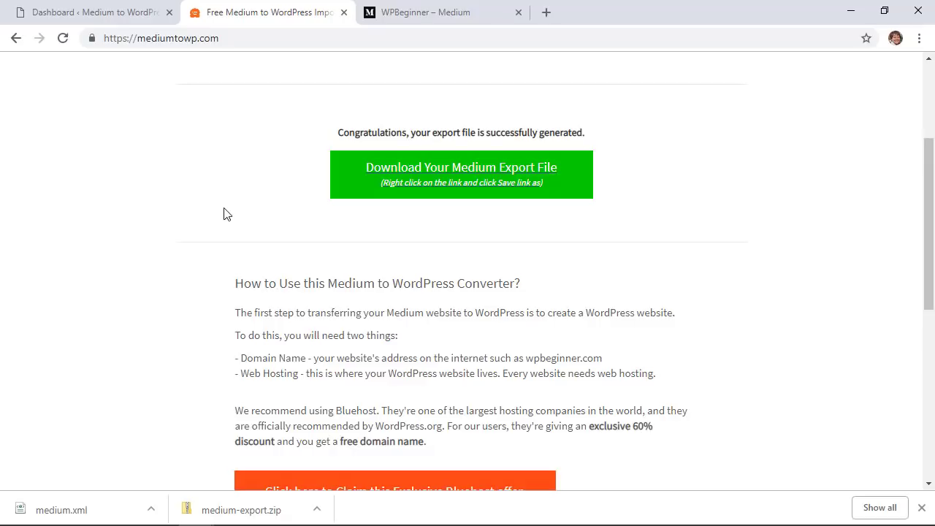
In Tools > Import, install the WordPress importer and run it
click(87, 11)
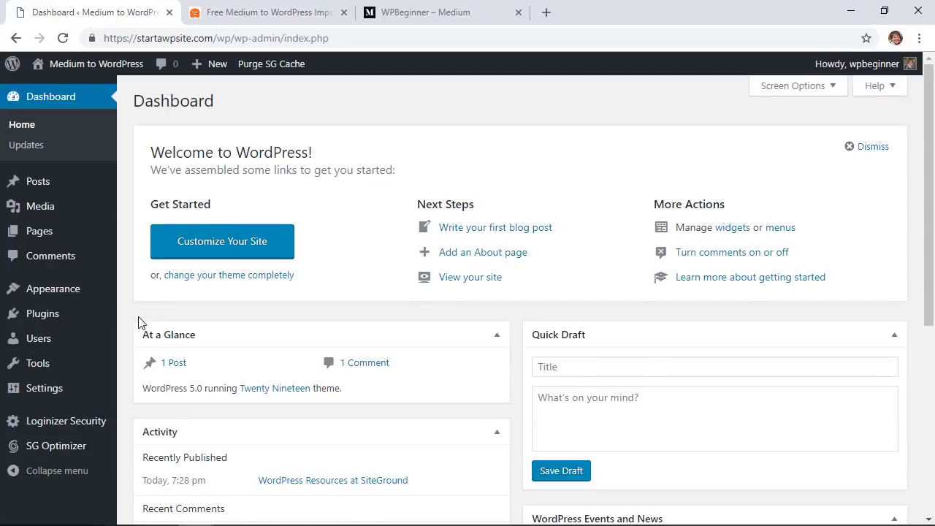
mouse_move(34, 365)
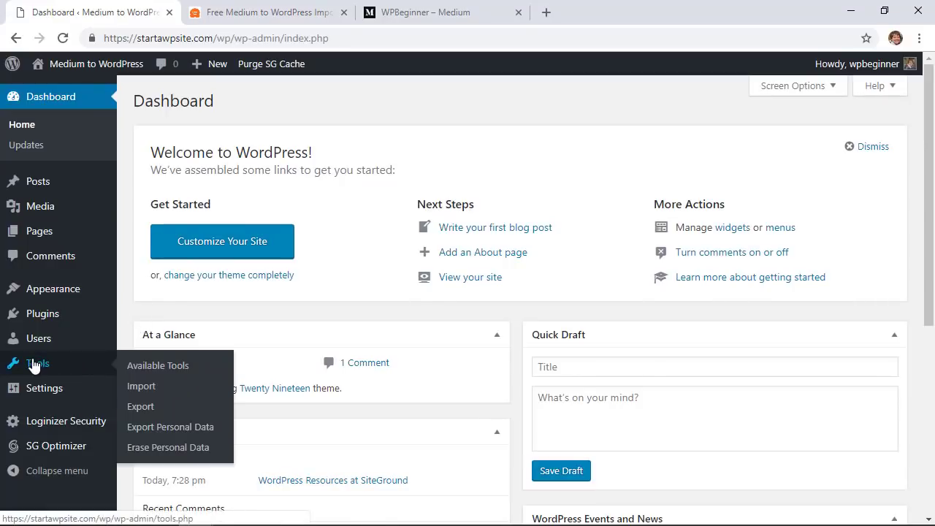
click(149, 389)
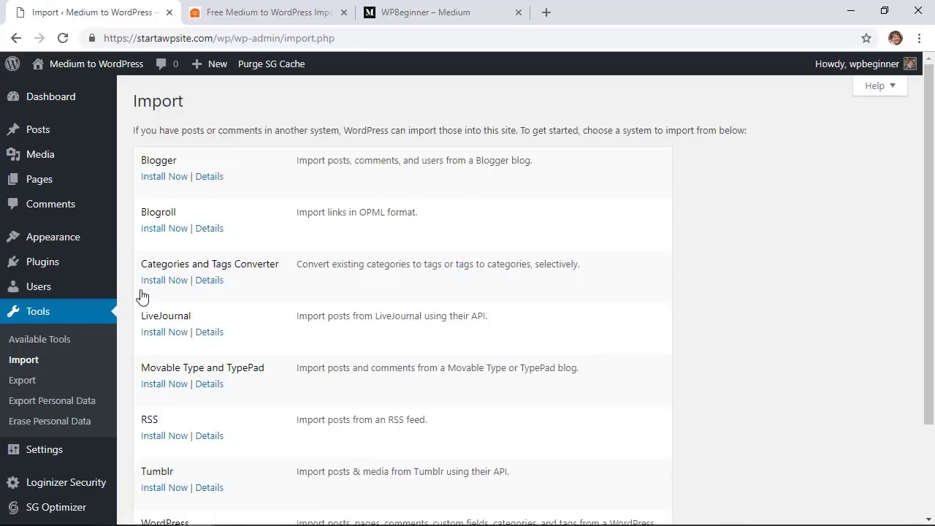
scroll(138, 448, down, 3)
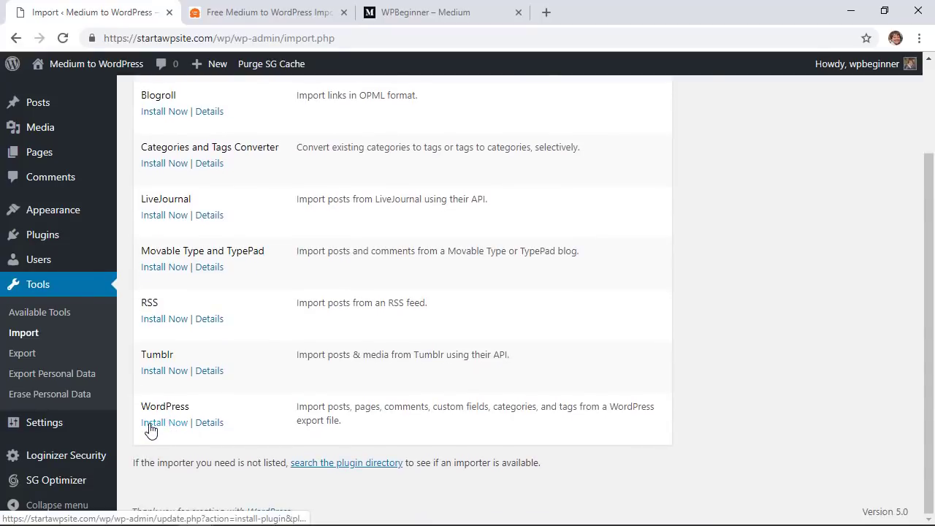
click(150, 429)
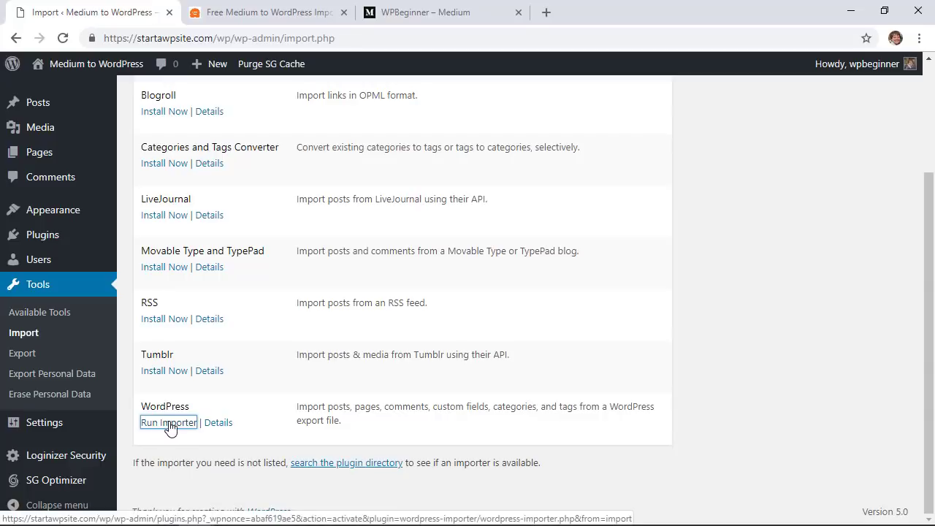
click(169, 424)
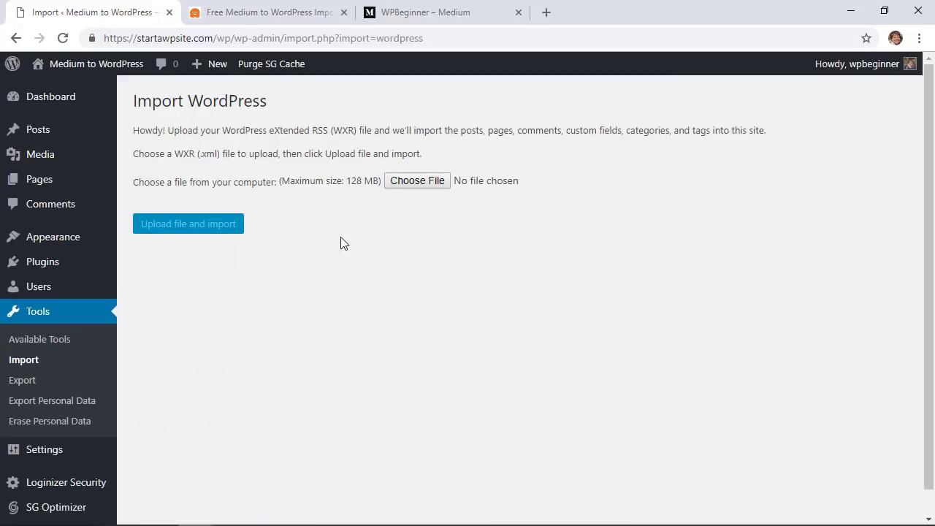
Choose medium.xml and upload it to start the import
click(407, 185)
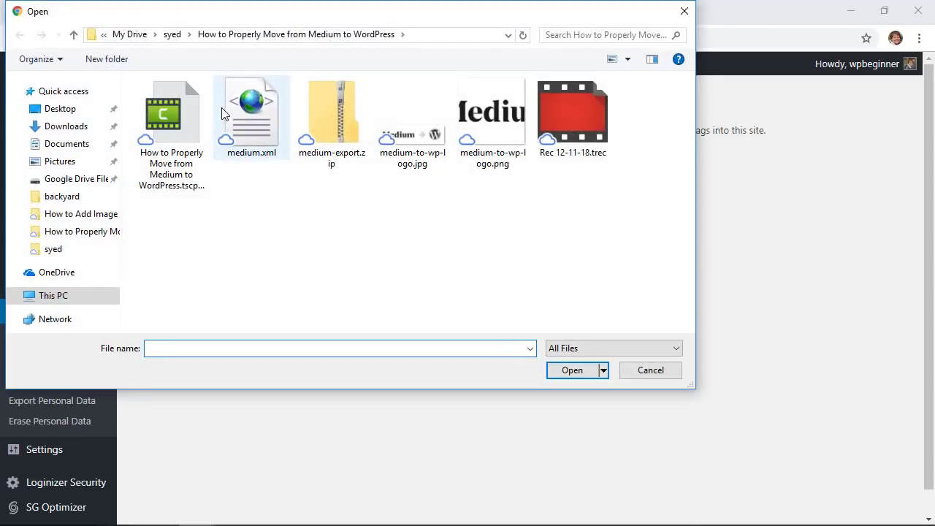
click(251, 117)
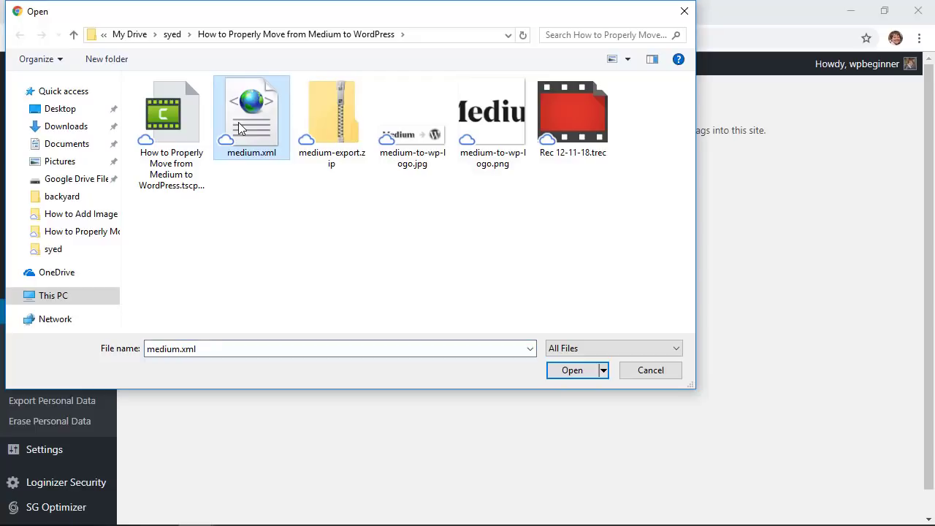
click(575, 377)
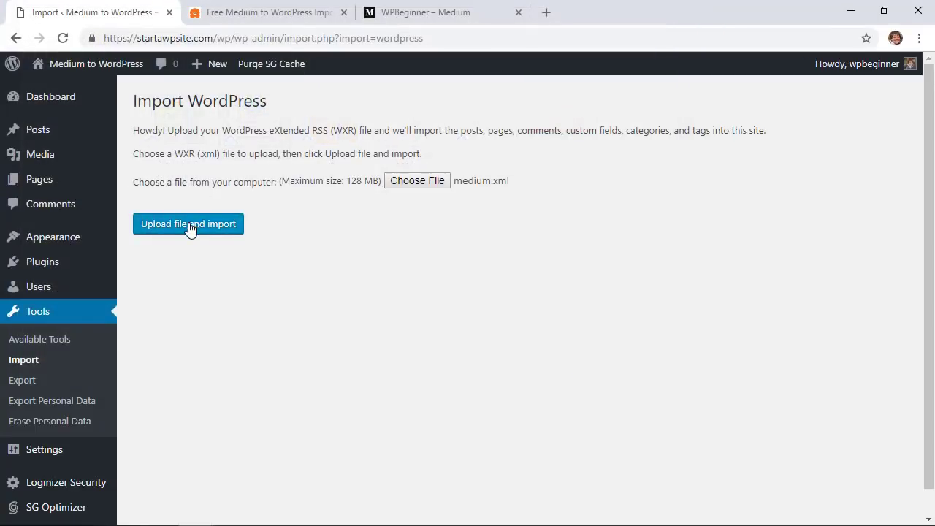
click(189, 228)
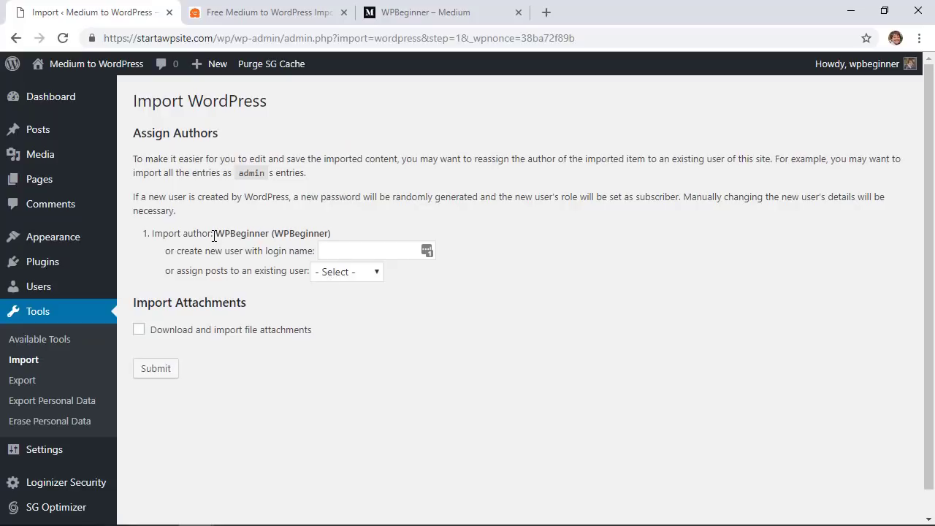
Leave authors unassigned, enable downloading file attachments, and submit the medium.xml import
double_click(215, 234)
click(338, 235)
click(337, 271)
click(378, 333)
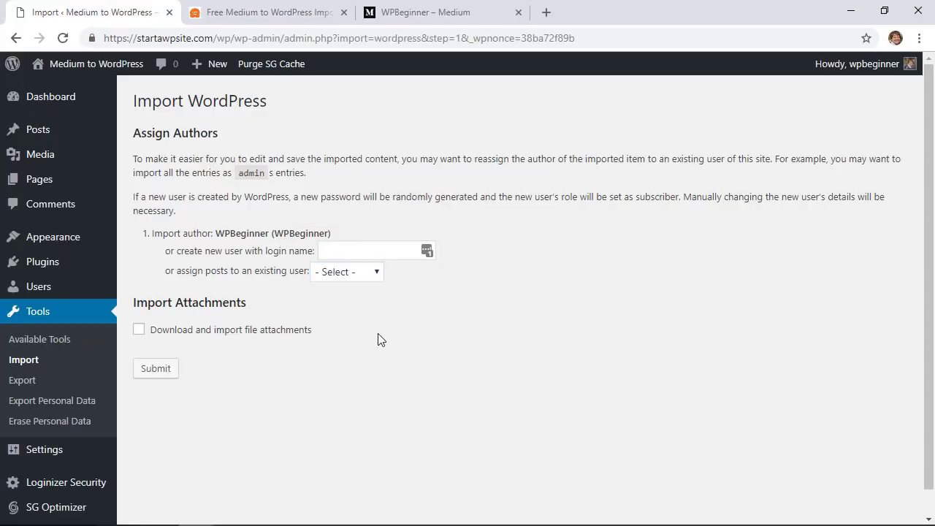
click(138, 330)
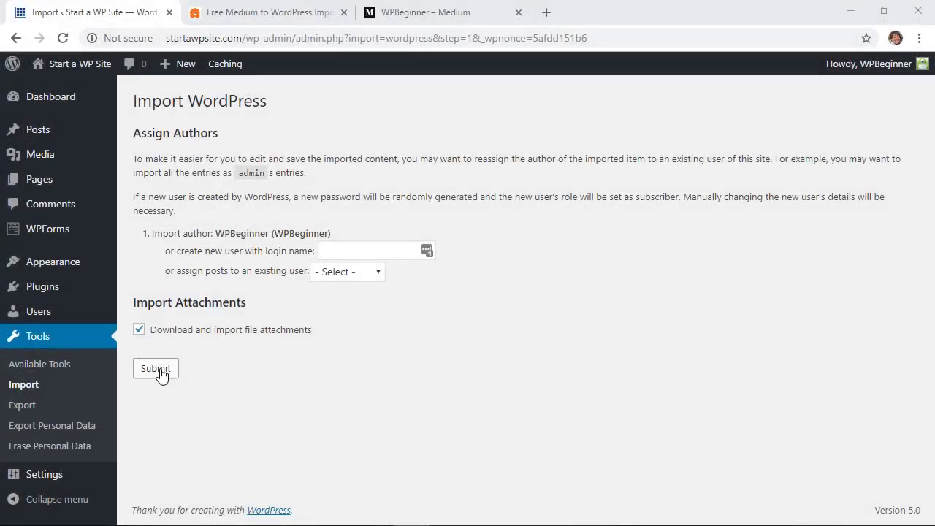
click(157, 370)
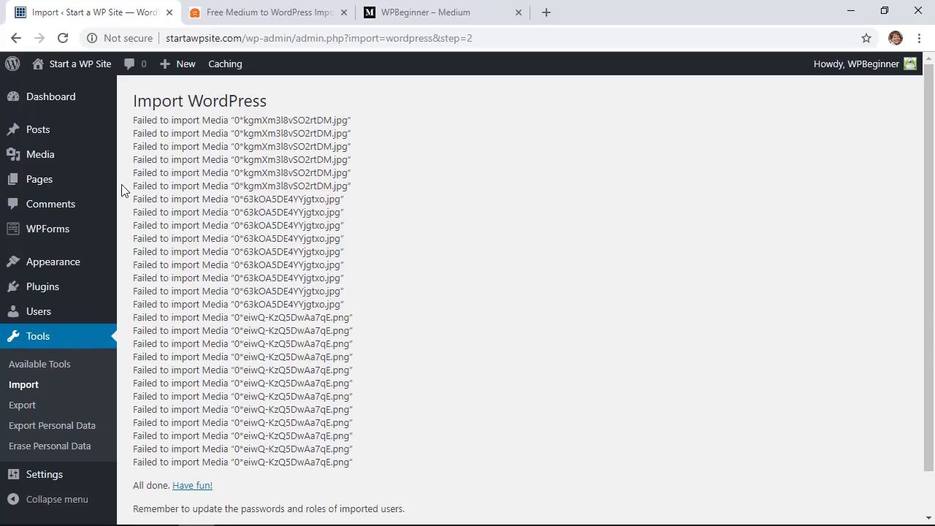
In All Posts, open the blogging platforms post live in a new tab
click(36, 131)
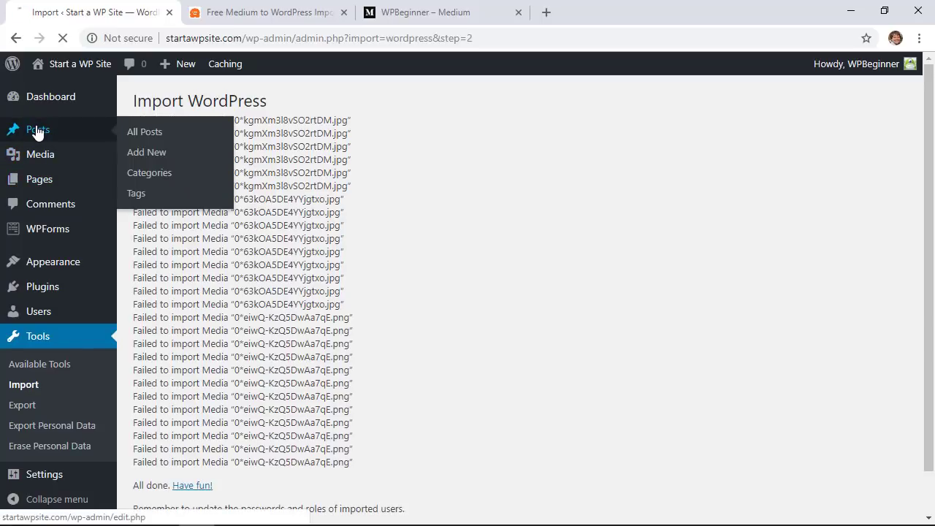
click(146, 136)
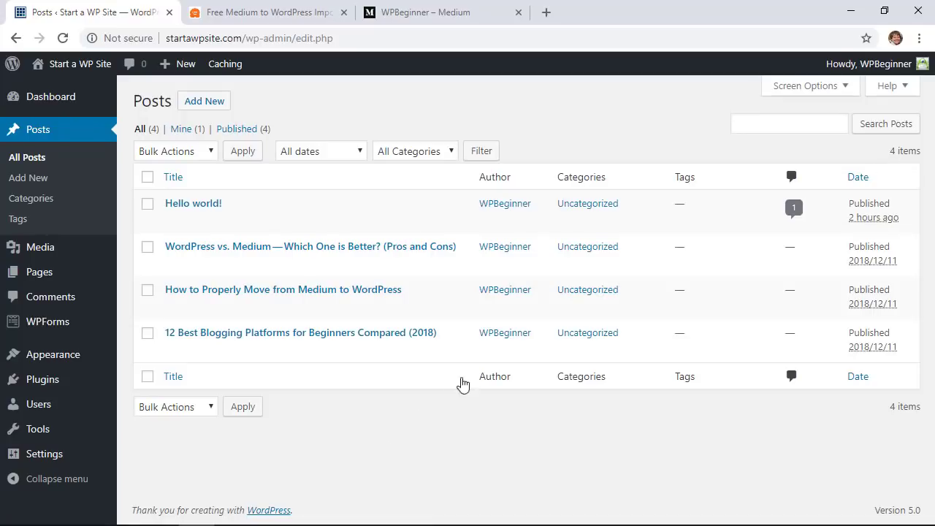
right_click(278, 353)
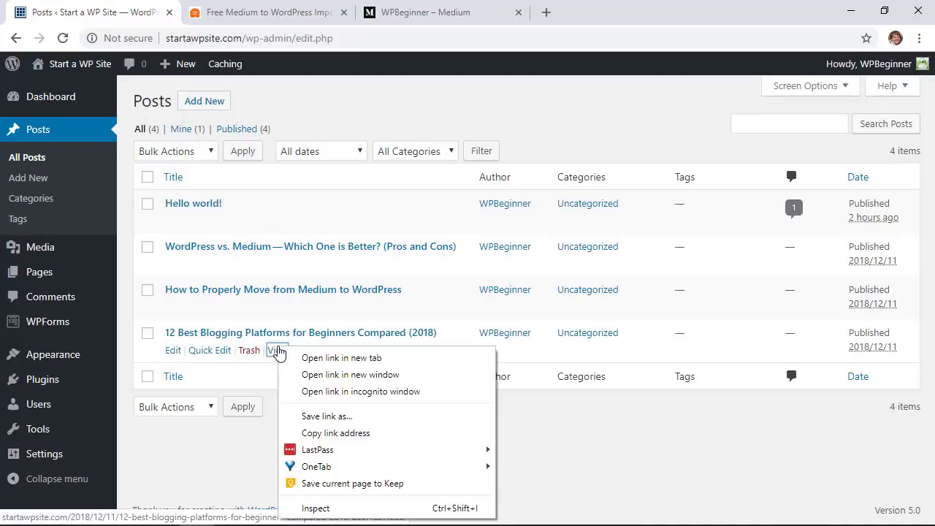
click(307, 359)
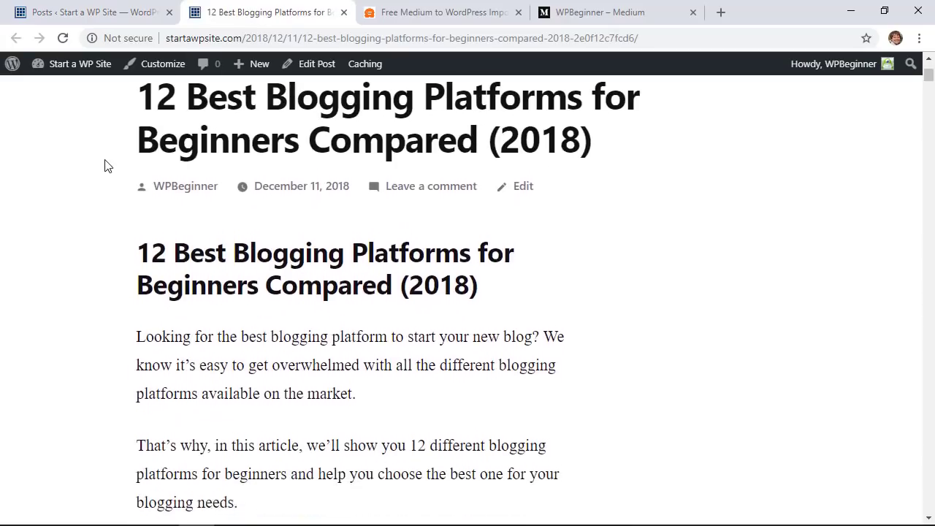
scroll(105, 166, down, 2)
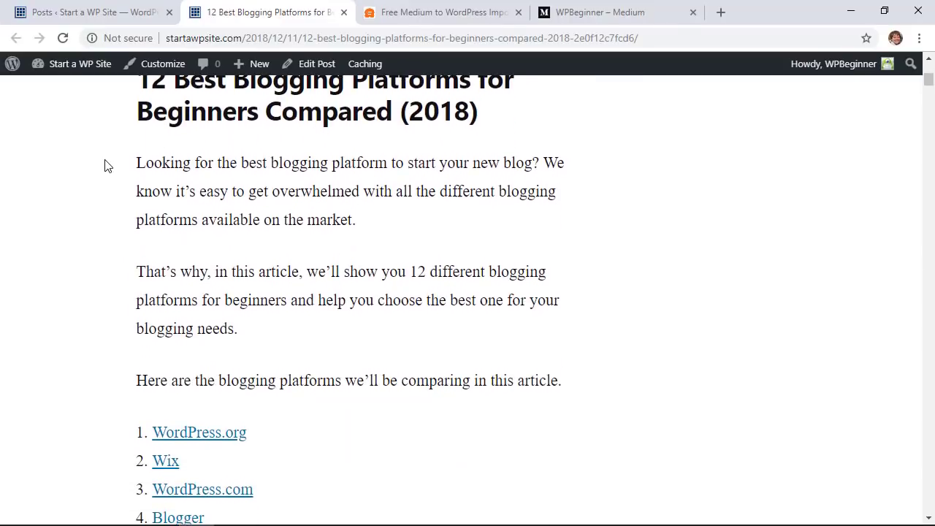
scroll(105, 166, down, 2)
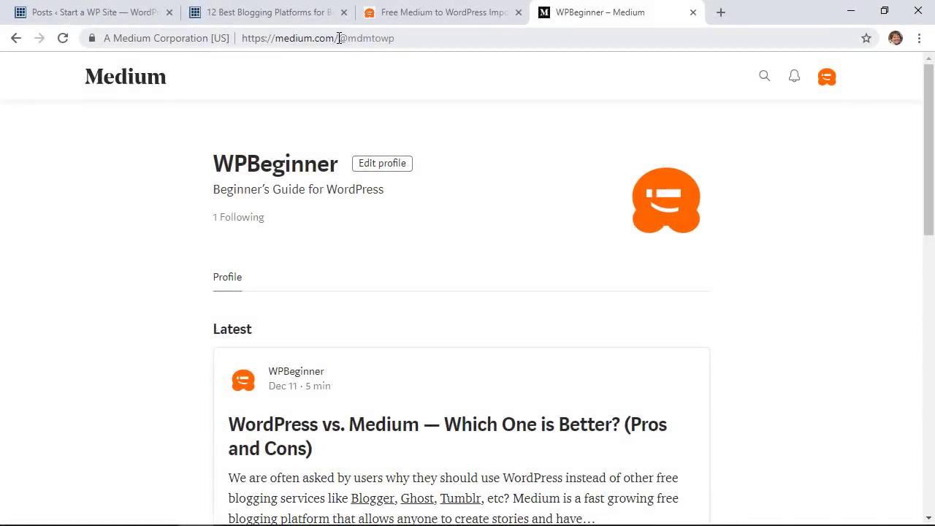
On the Medium page, select the profile handle in the address bar
drag(339, 38, 397, 40)
click(396, 41)
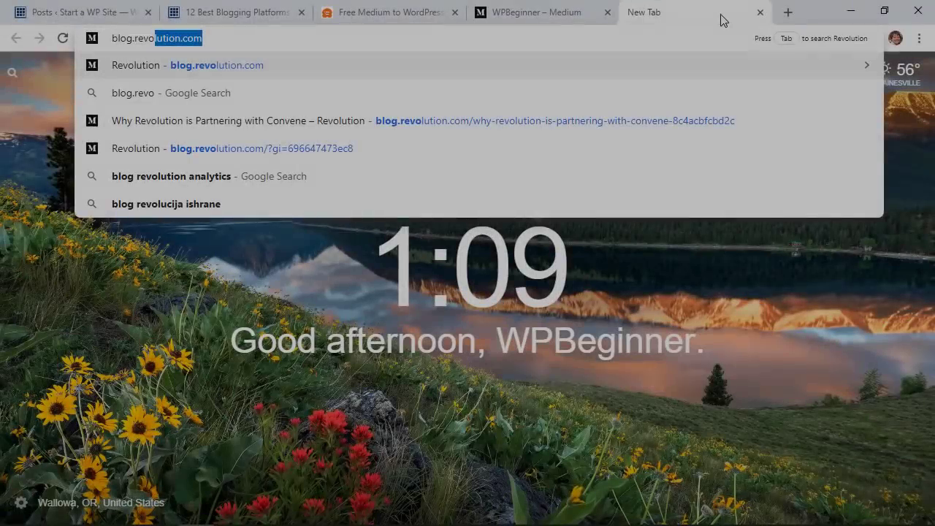
Load blog.revolution.com in the new tab and copy its address
key(BackSpace)
key(Up)
key(Return)
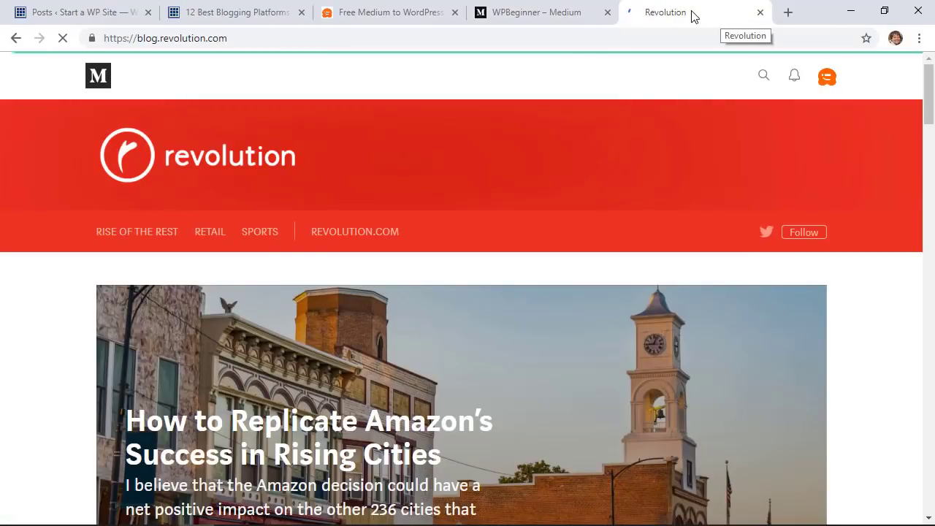
right_click(195, 41)
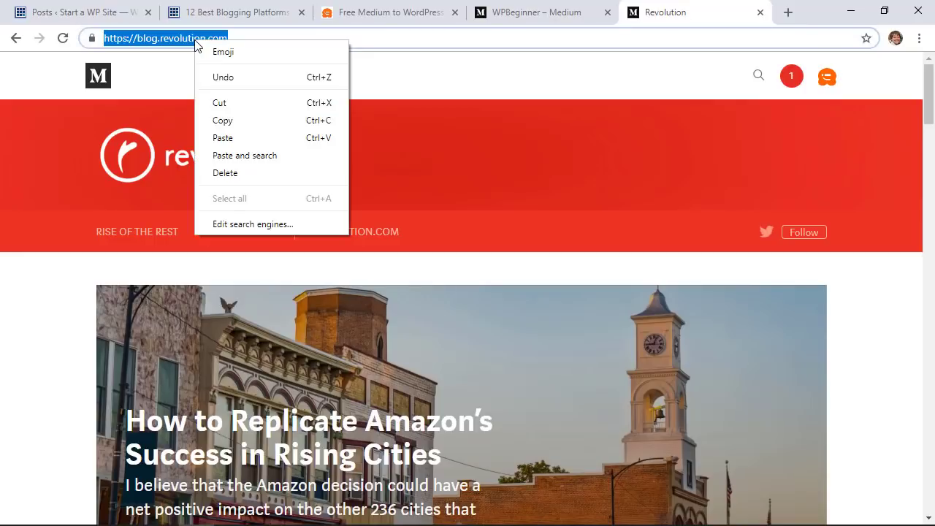
click(222, 120)
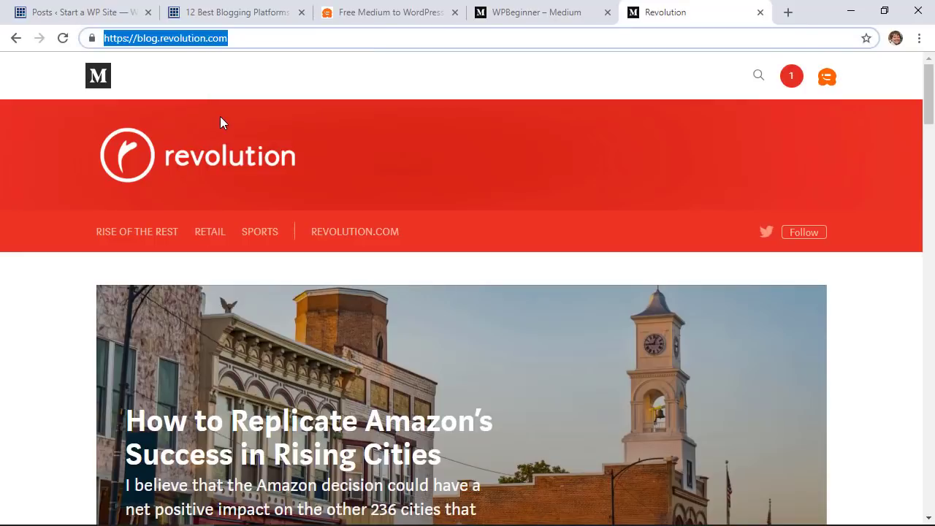
Generate a mediumtowp.com export for the Revolution blog URL, with name WPBeginner and an e-mail
click(371, 14)
scroll(362, 219, down, 1)
click(359, 250)
right_click(358, 251)
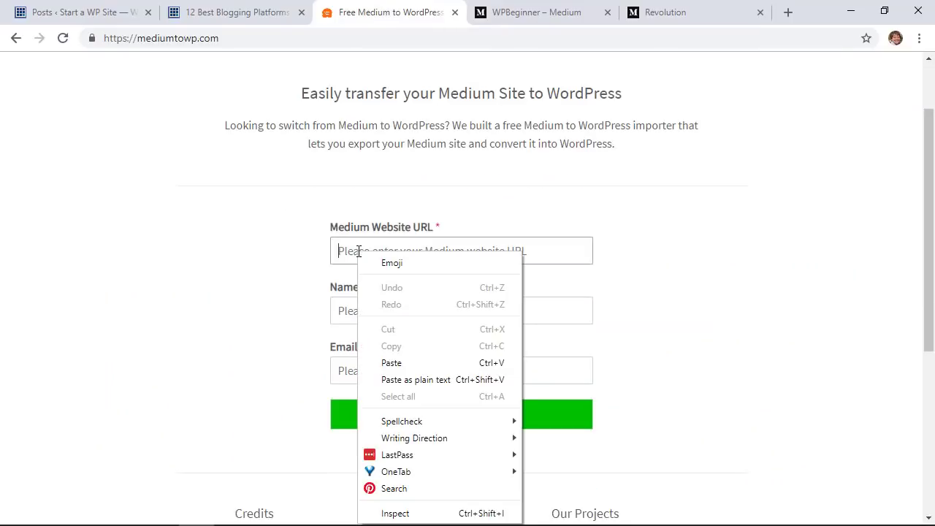
click(390, 361)
click(371, 307)
text(WPBeginner)
key(Tab)
text(wbpeginner@example.com)
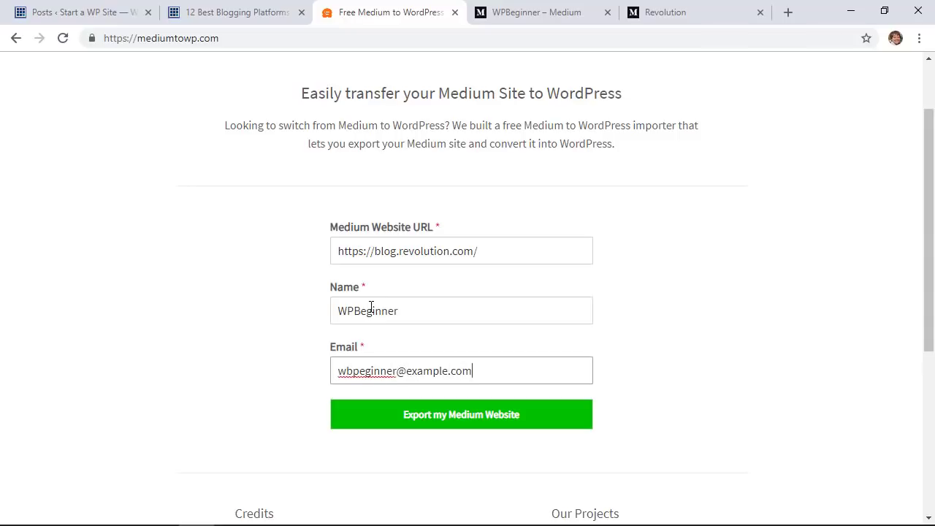
click(442, 422)
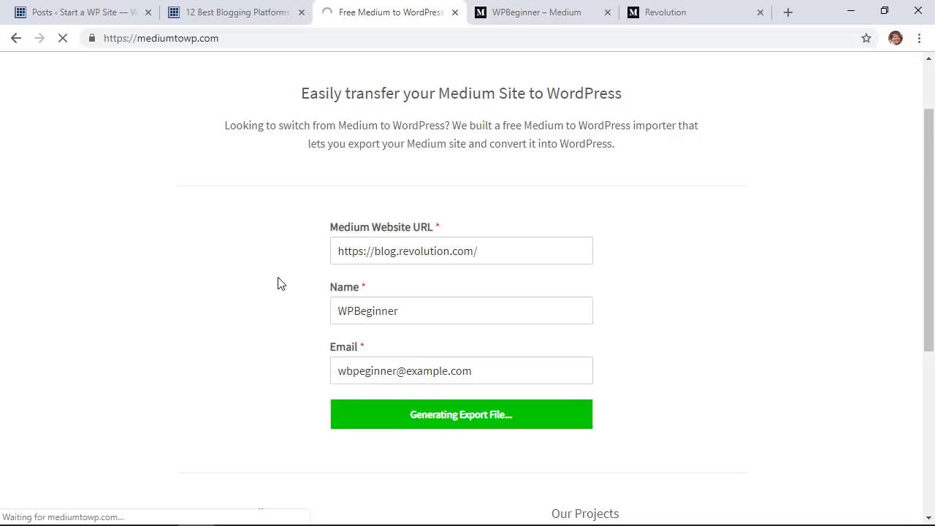
Save the new export file as customdomain.xml
scroll(278, 284, up, 2)
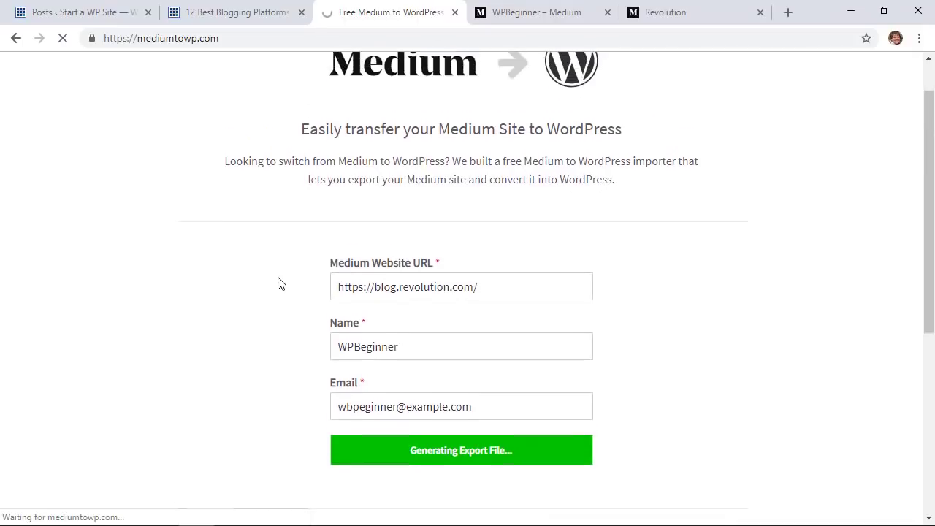
scroll(231, 210, down, 3)
scroll(232, 210, down, 2)
scroll(232, 209, up, 4)
scroll(232, 210, down, 3)
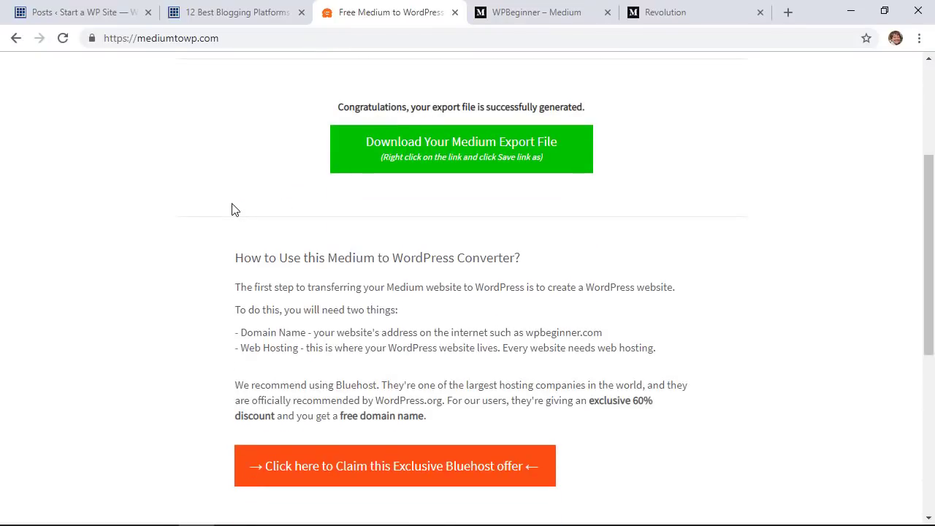
right_click(442, 149)
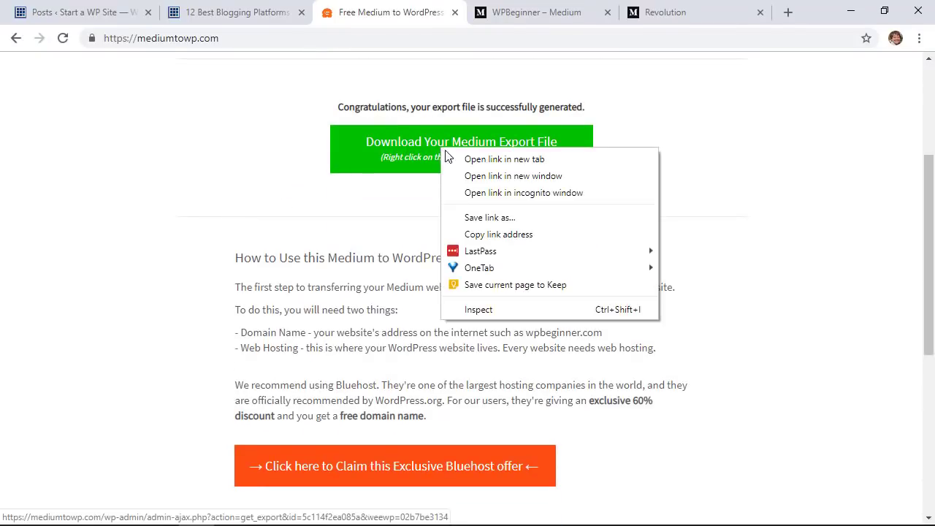
click(483, 217)
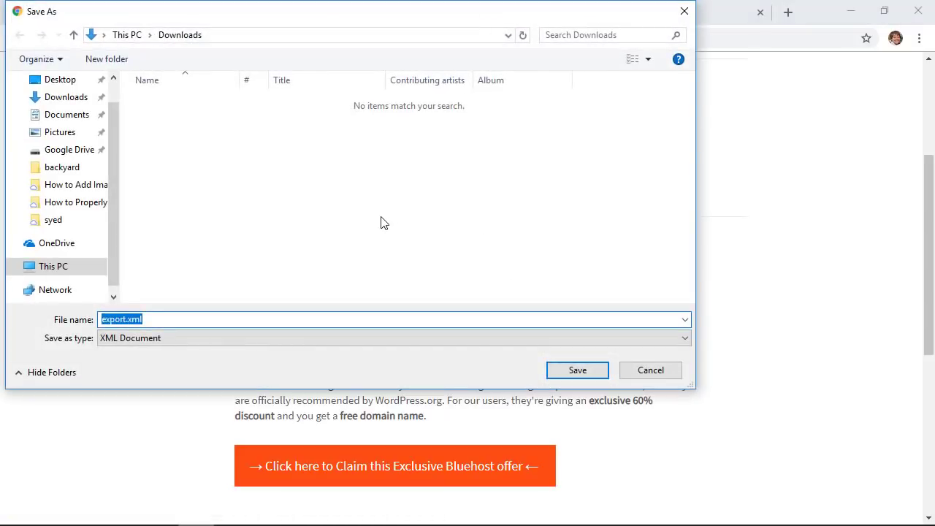
text(cu)
text(stomdomain)
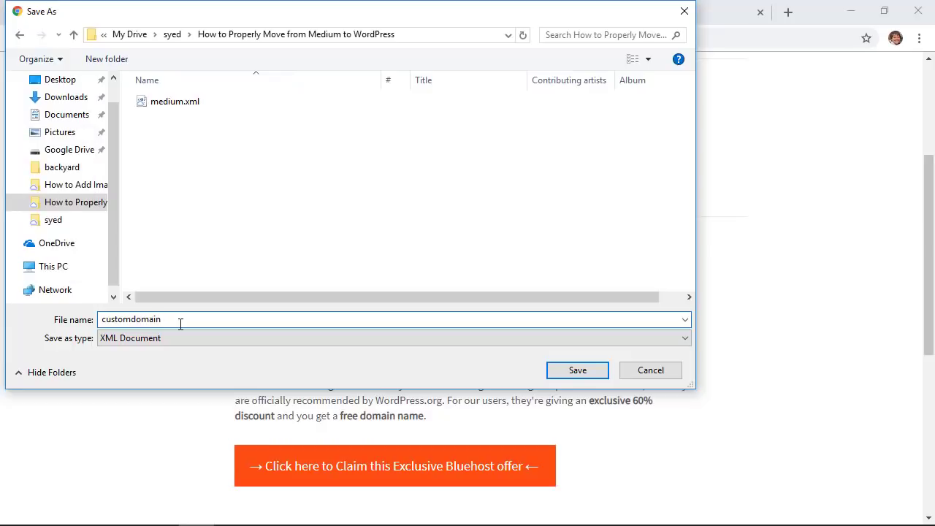
key(Return)
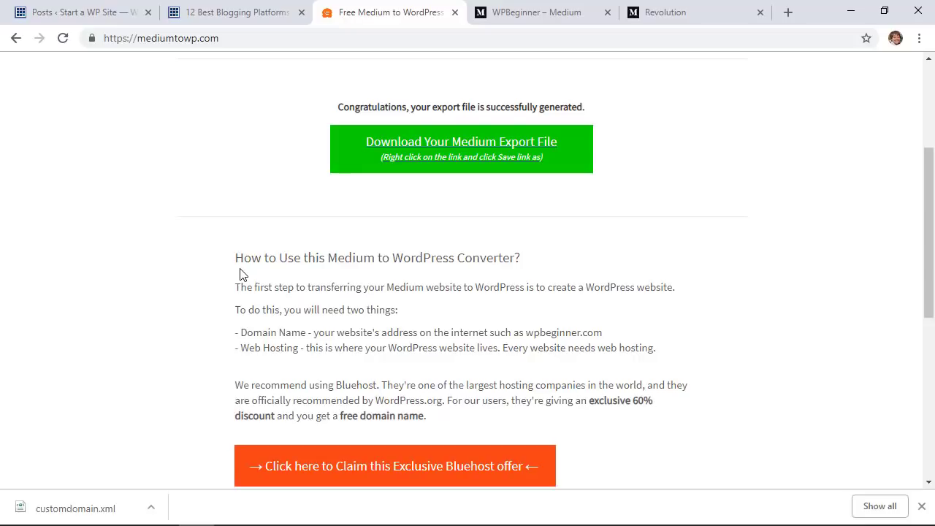
In Tools > Import, run the WordPress importer again
click(80, 13)
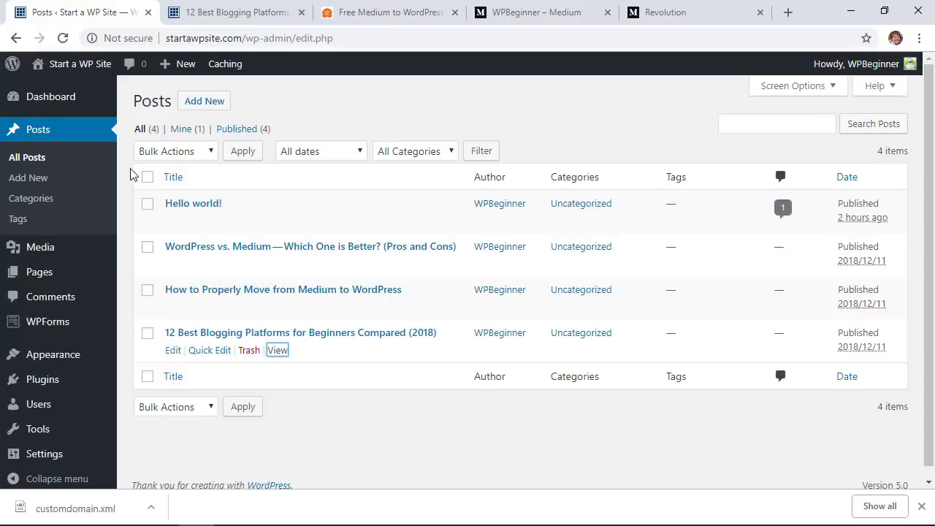
mouse_move(38, 428)
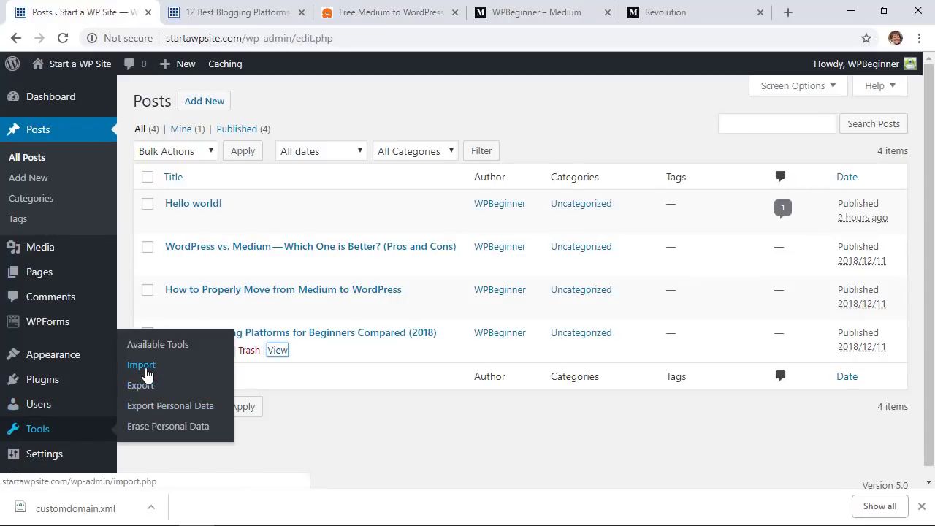
click(144, 368)
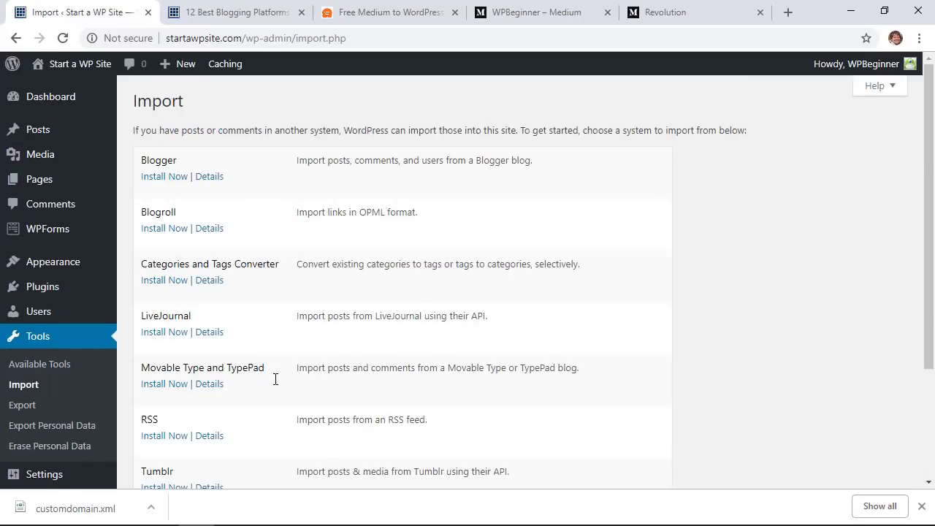
scroll(276, 379, down, 3)
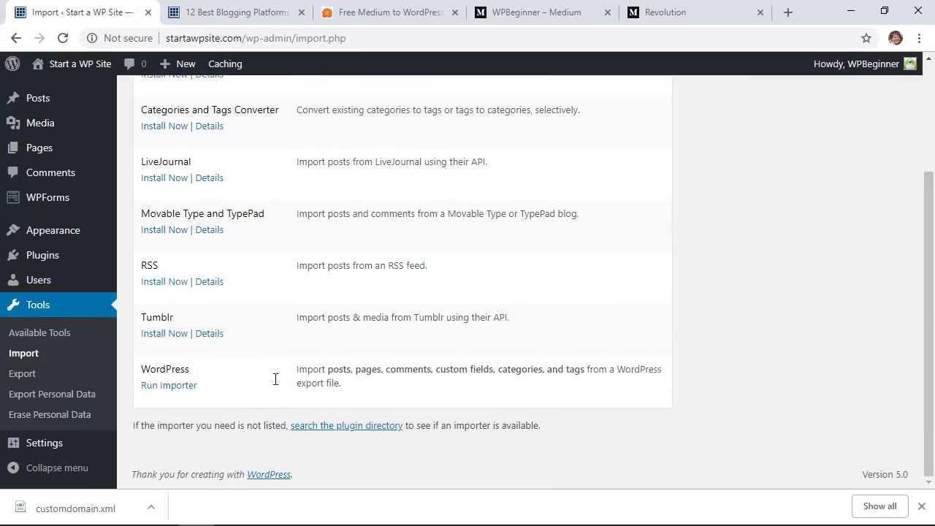
click(153, 387)
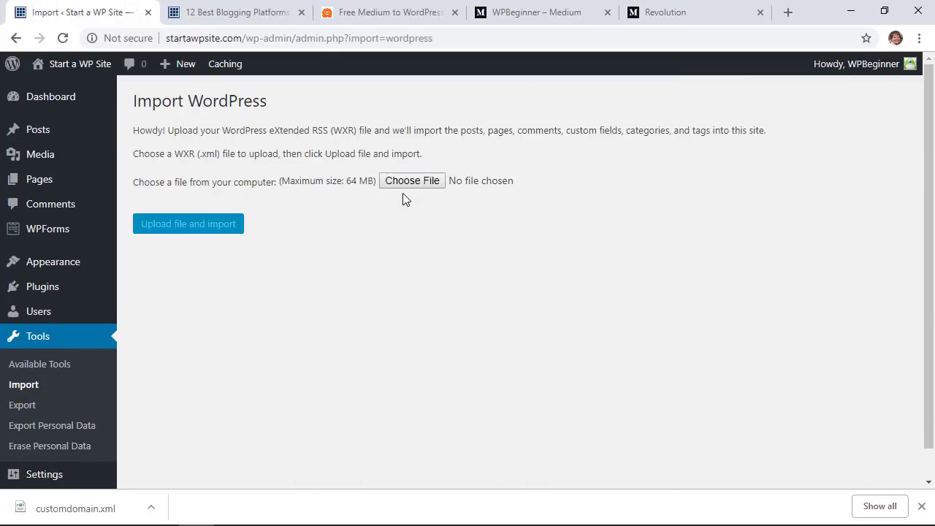
Upload customdomain.xml, enable downloading file attachments, and submit the import
click(406, 184)
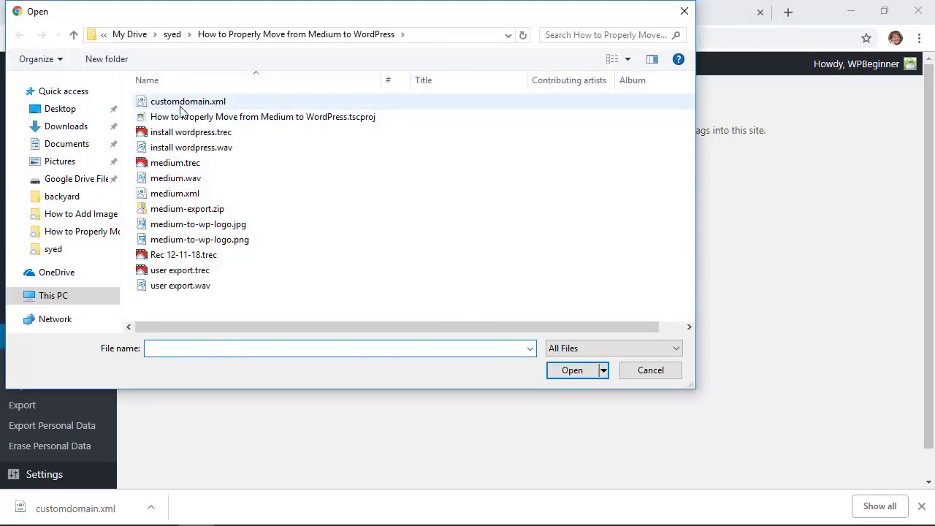
click(182, 104)
click(577, 370)
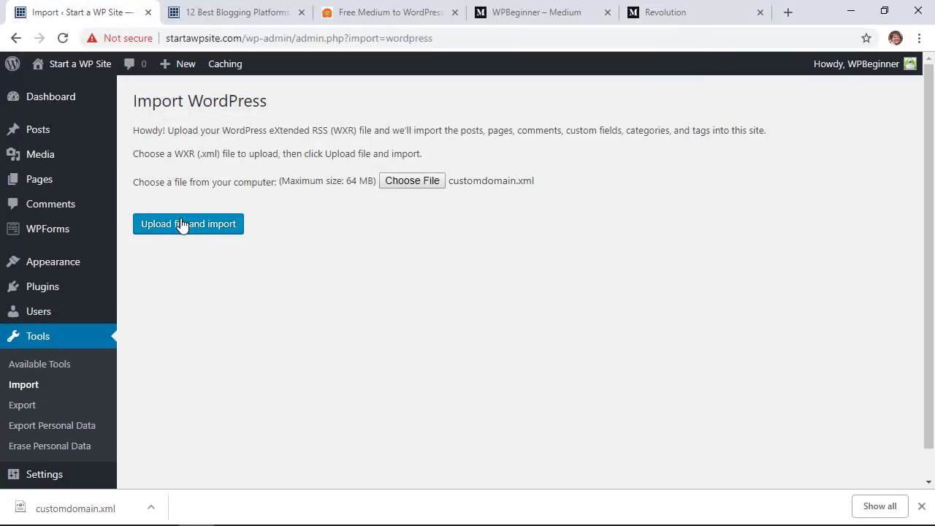
click(182, 224)
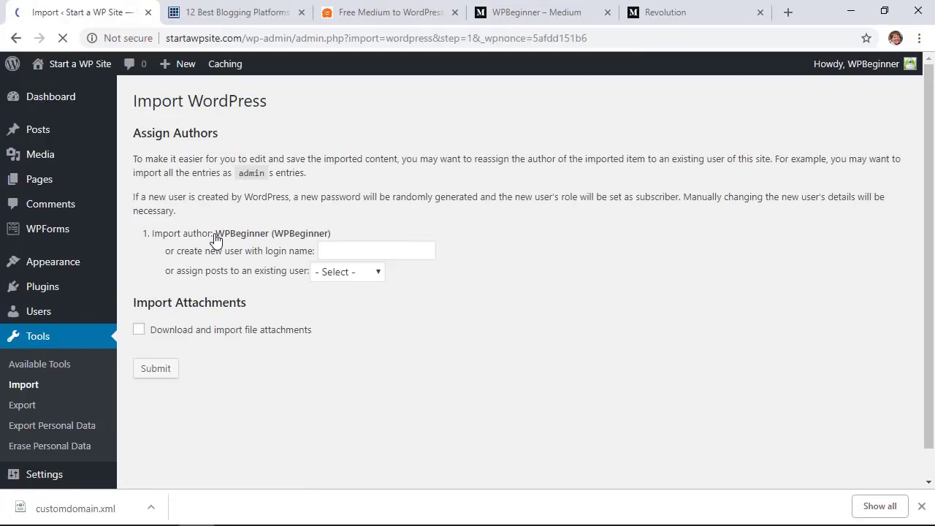
click(287, 333)
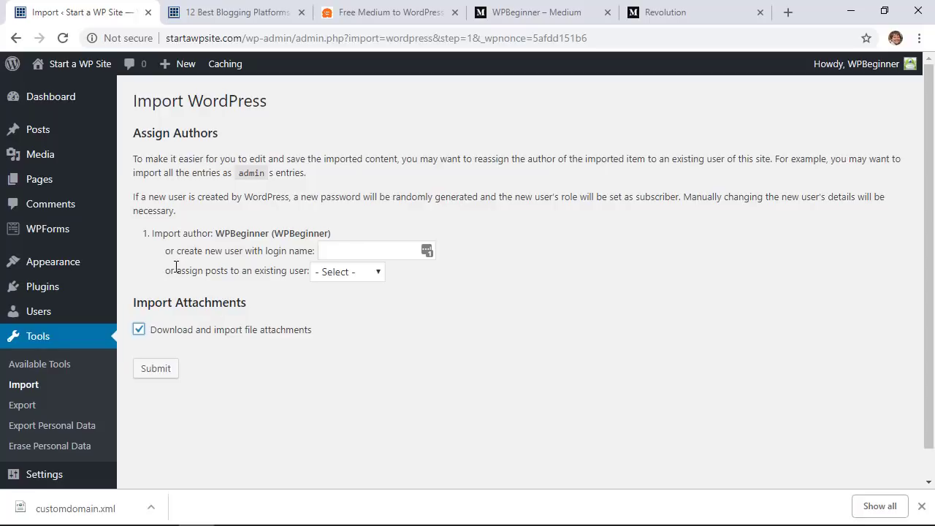
click(157, 369)
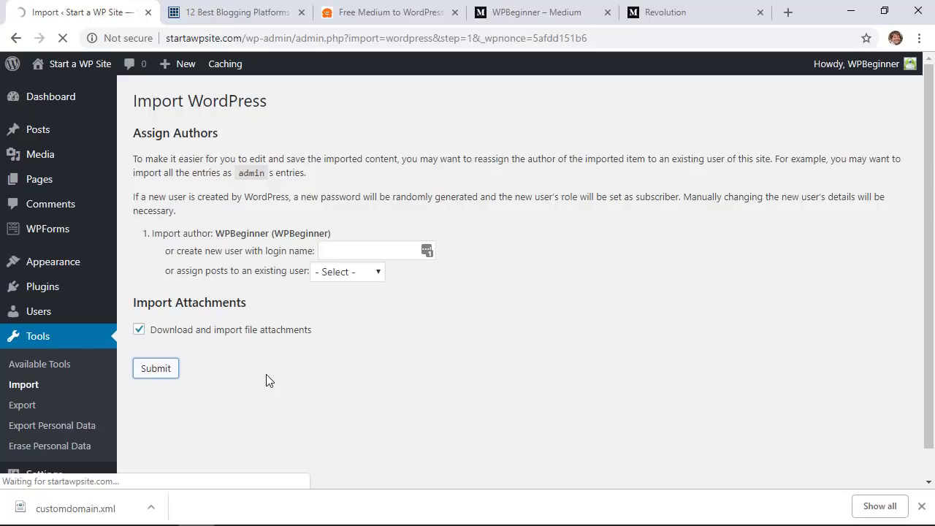
Open All Posts and scroll through the 75 posts, including the imported Medium articles
mouse_move(27, 131)
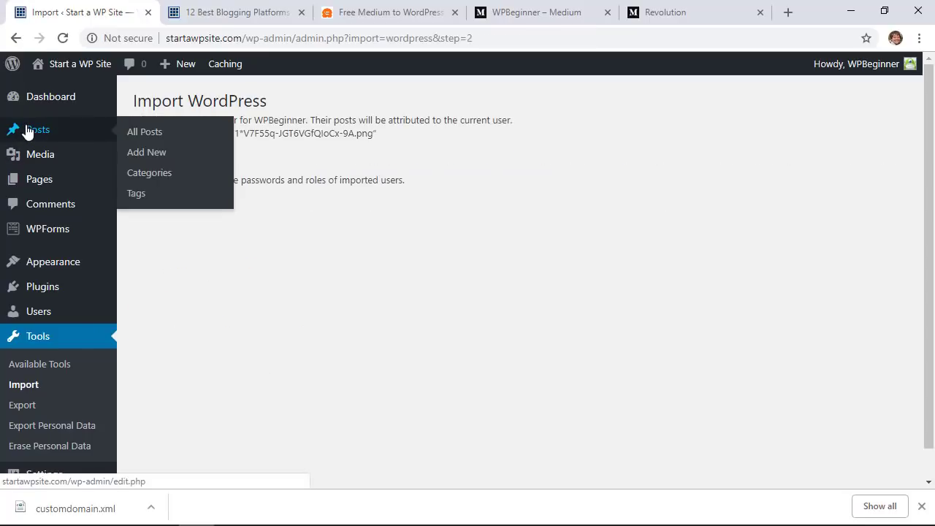
click(145, 135)
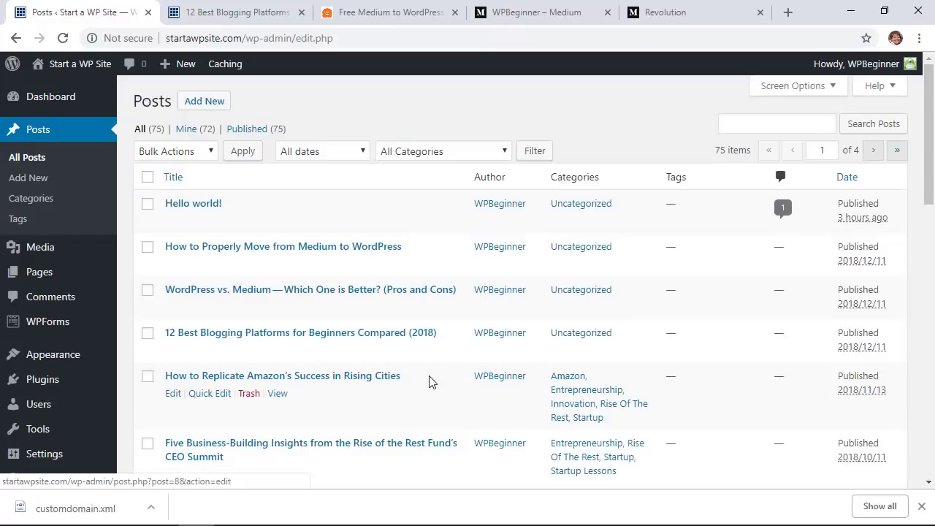
scroll(431, 381, down, 2)
scroll(430, 381, down, 4)
scroll(430, 381, down, 1)
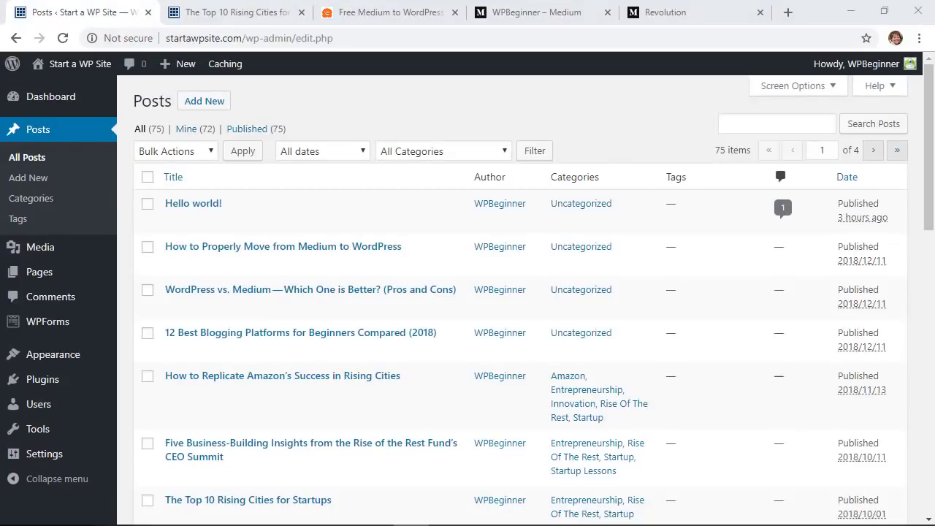
Return to the WPBeginner Medium profile showing its latest story
click(506, 15)
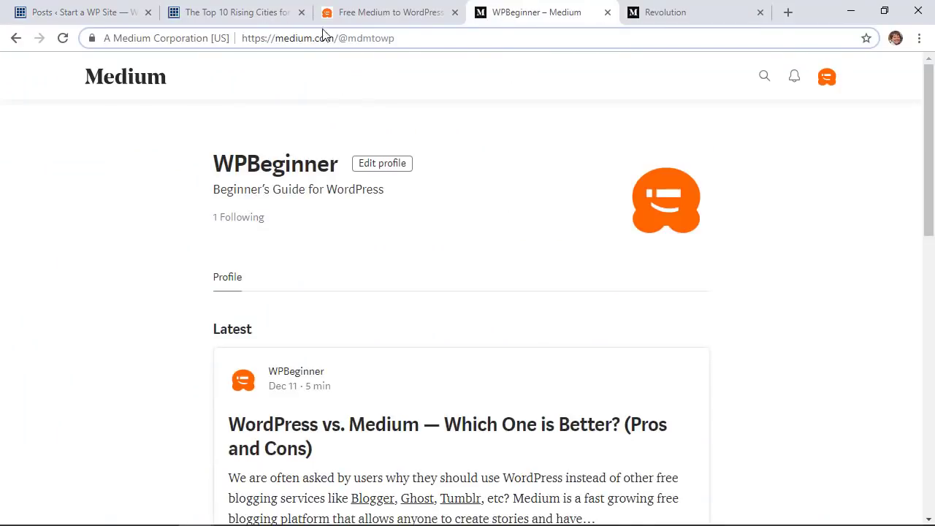
click(392, 78)
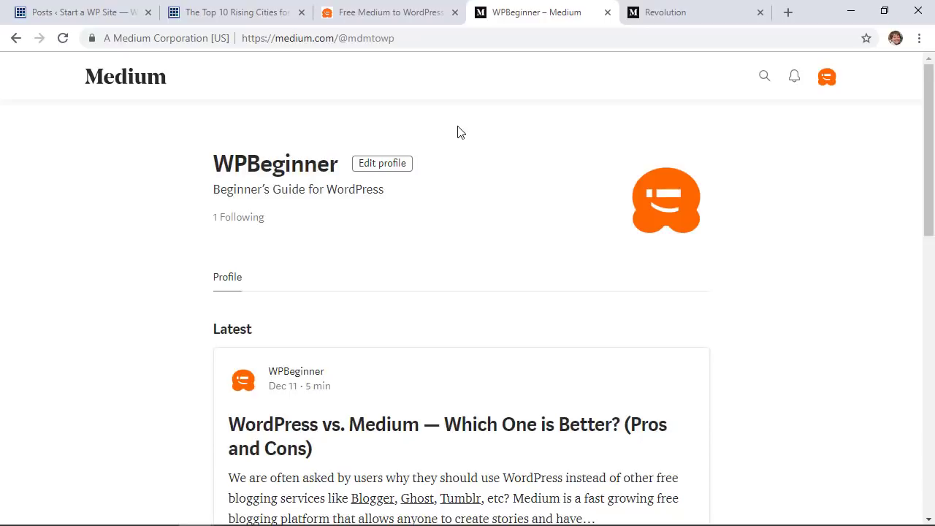
Search 'redirection' under Plugins > Add New, then install and activate Redirection
key(ctrl+1)
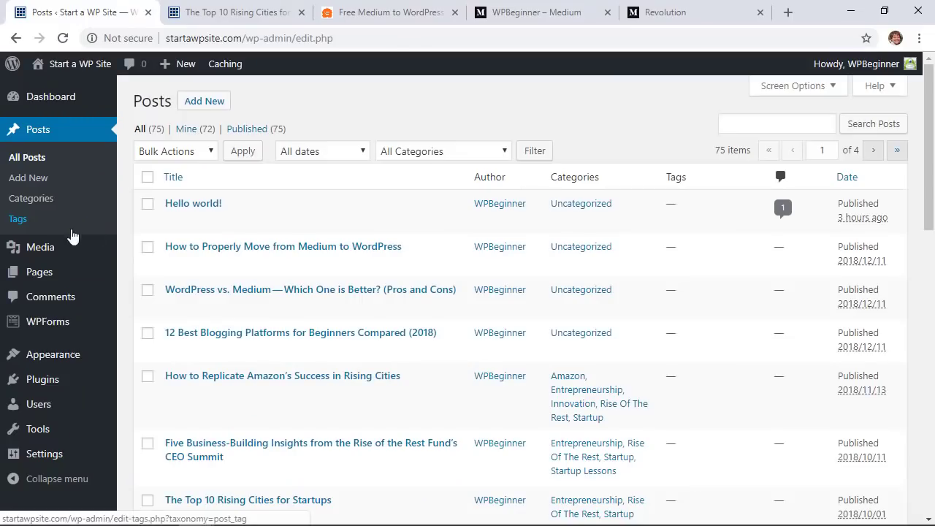
mouse_move(55, 382)
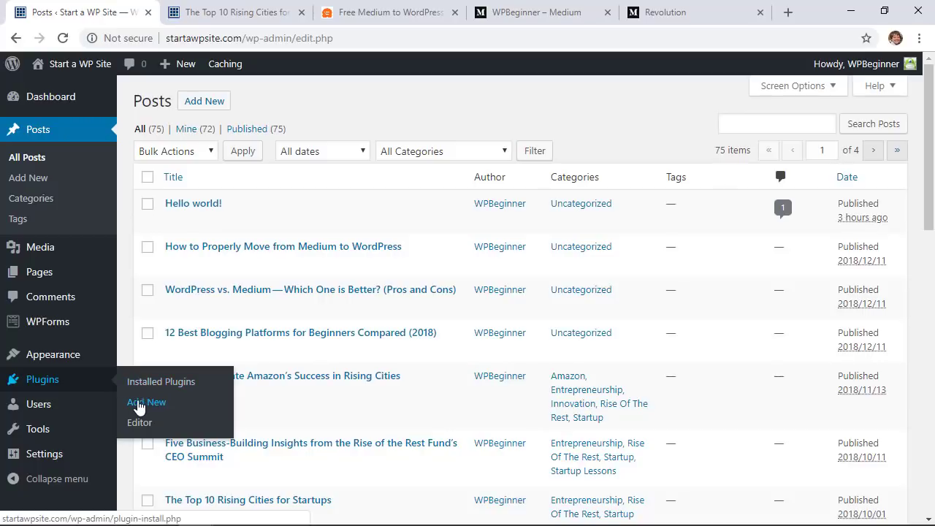
click(139, 408)
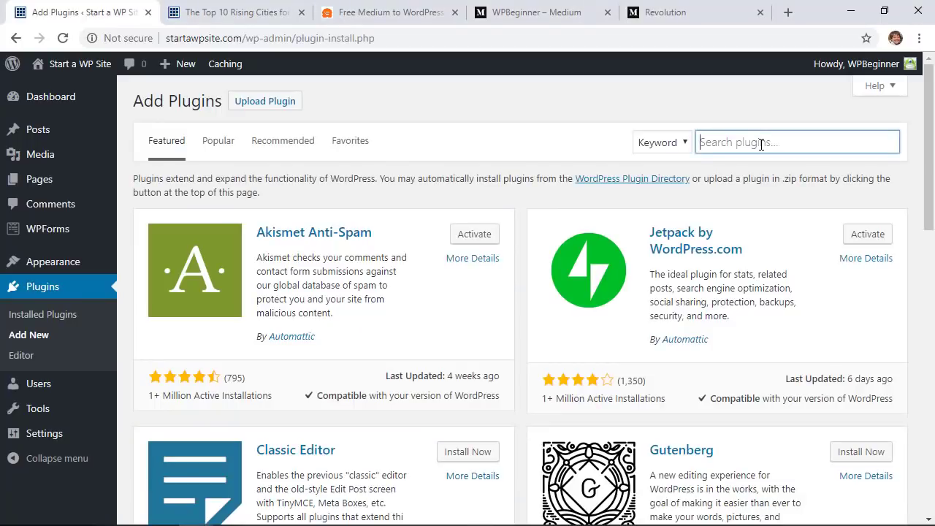
text(redirection)
click(466, 219)
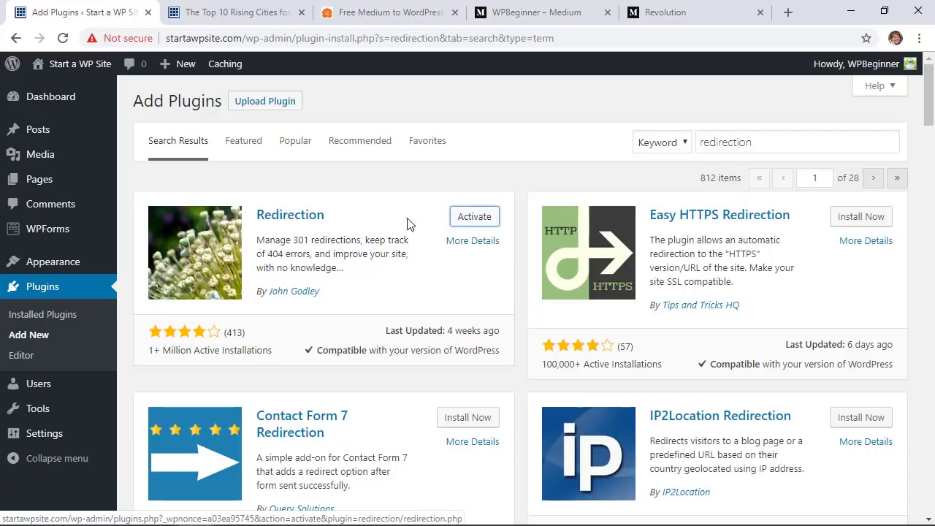
click(463, 222)
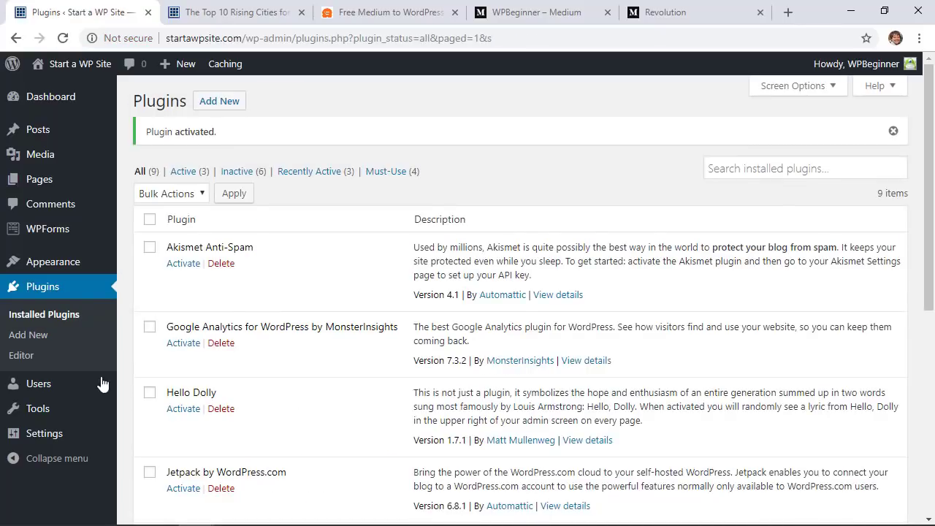
mouse_move(46, 413)
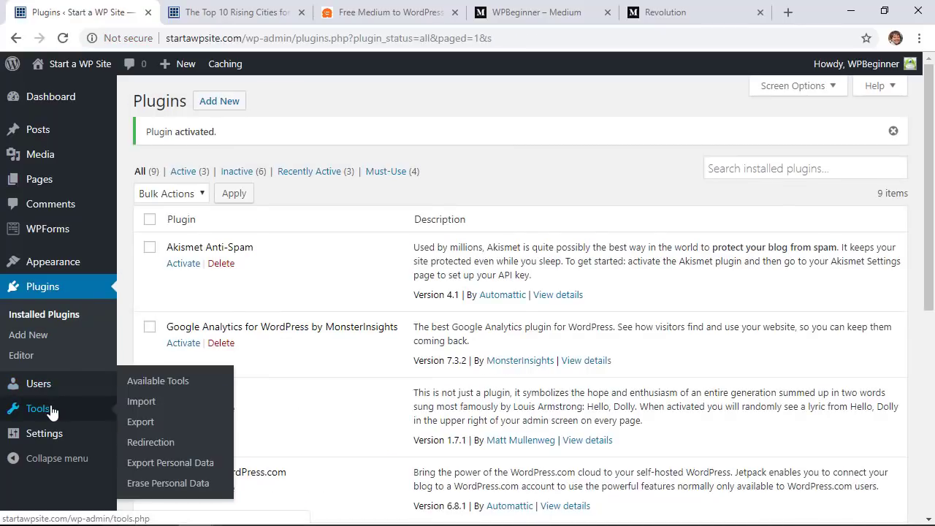
click(164, 448)
click(251, 100)
click(294, 167)
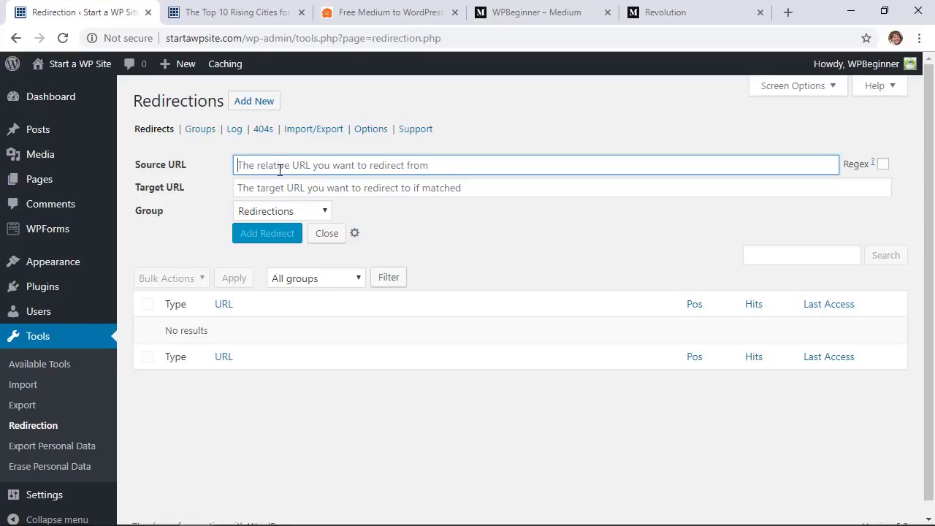
right_click(312, 165)
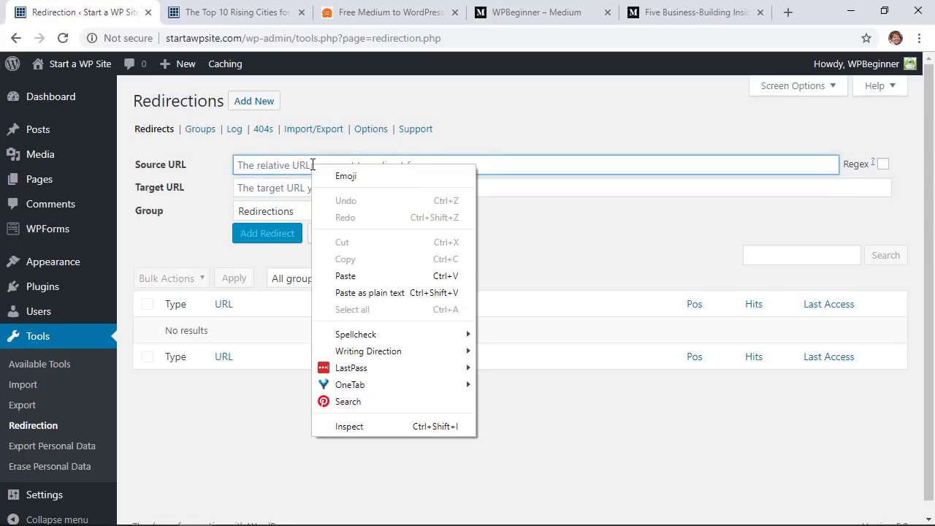
click(359, 293)
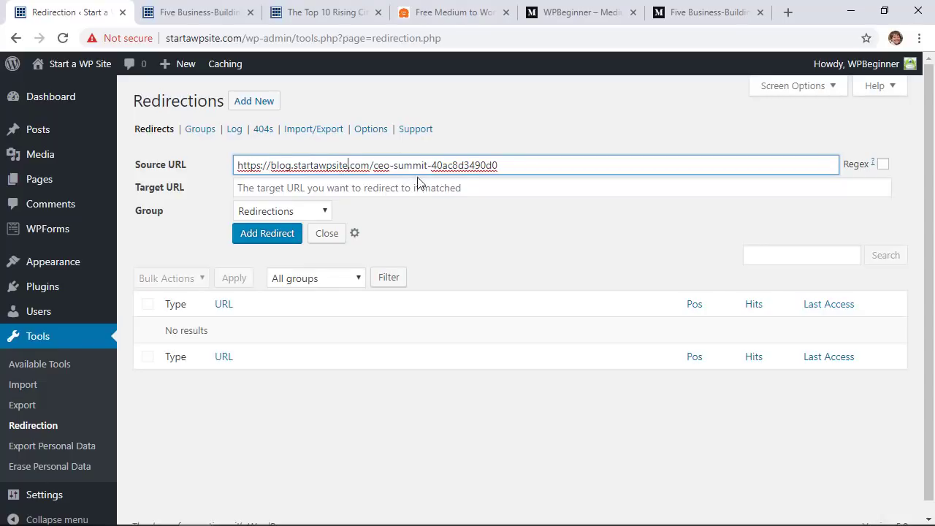
click(220, 13)
click(224, 39)
key(ctrl+c)
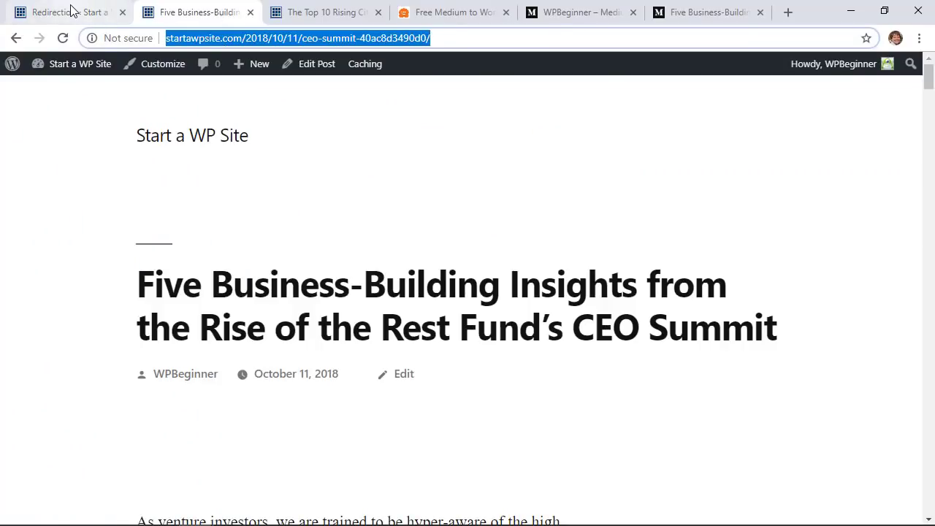
click(69, 11)
click(298, 189)
key(ctrl+v)
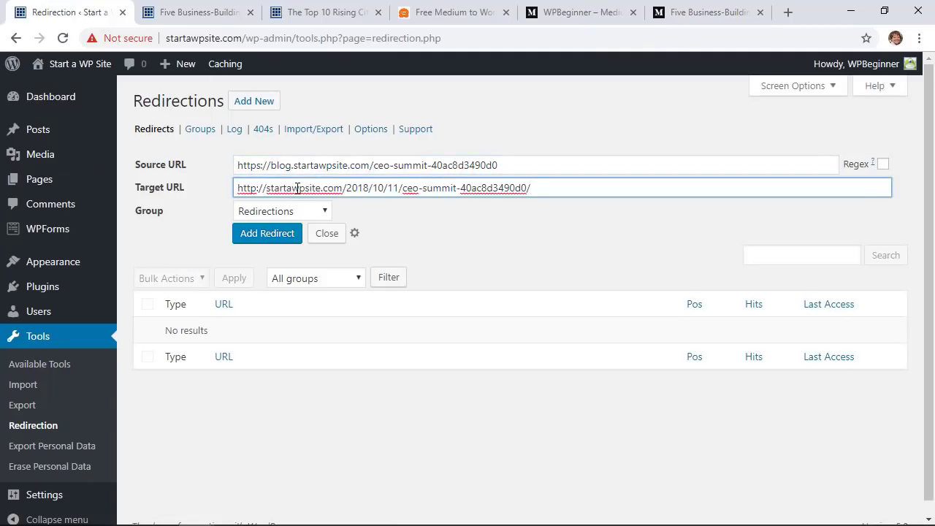
click(258, 235)
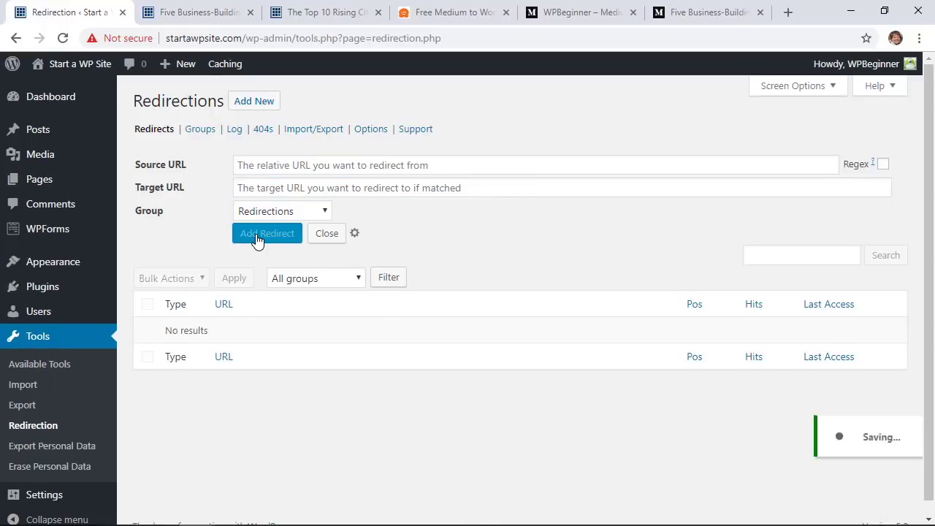